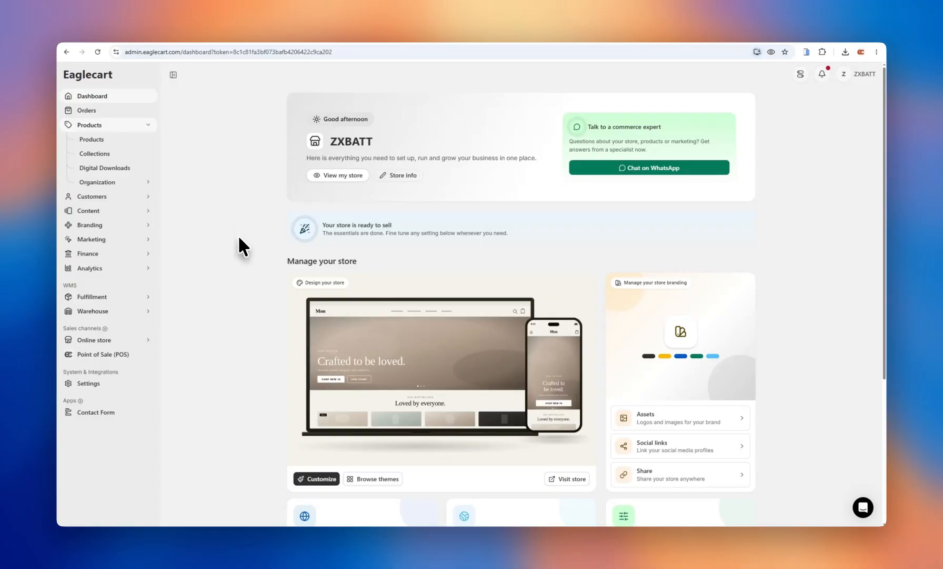
- Open the product list, start adding a new product, and look over the blank product form
{"action": "scroll", "coordinate": [217, 303], "scroll_direction": "down", "scroll_amount": 5}
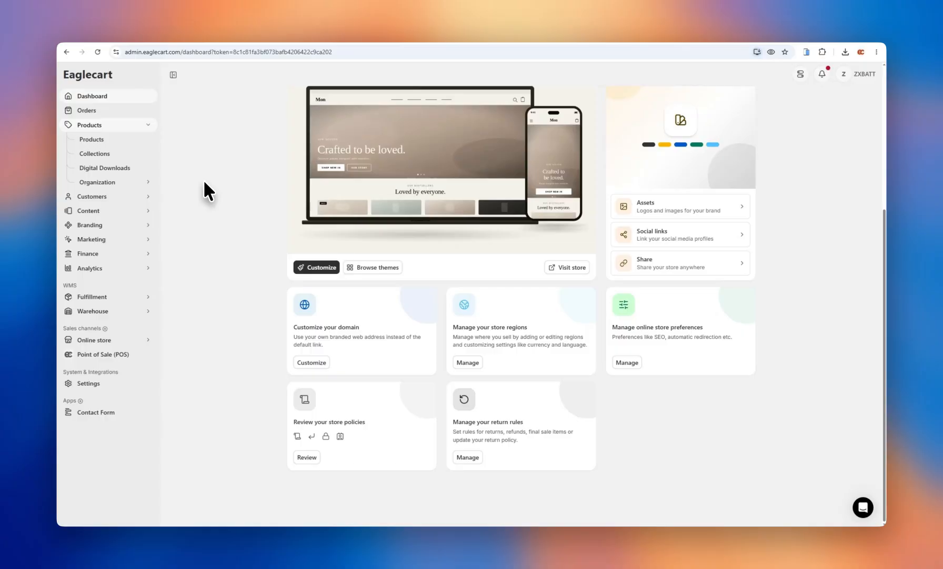
{"action": "left_click", "coordinate": [122, 141]}
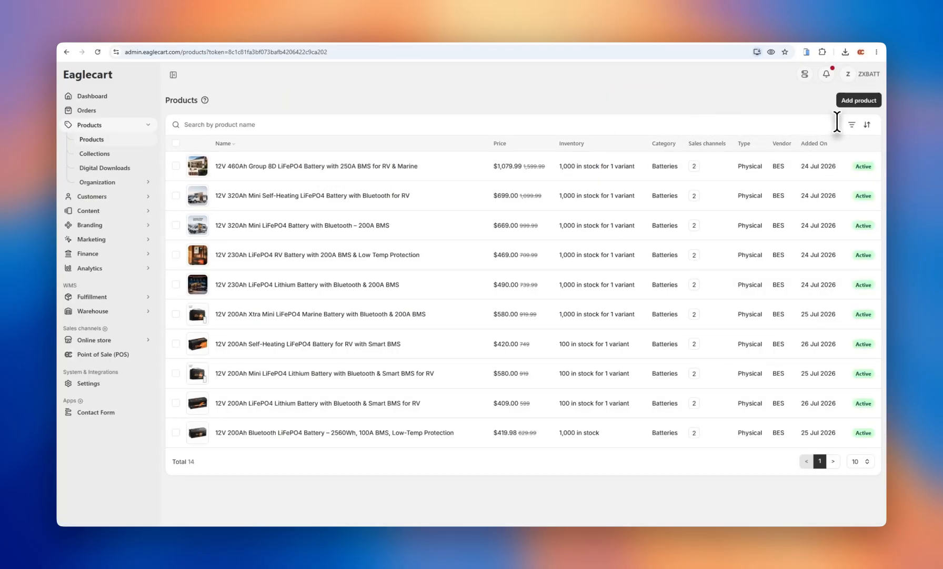
{"action": "left_click", "coordinate": [857, 102]}
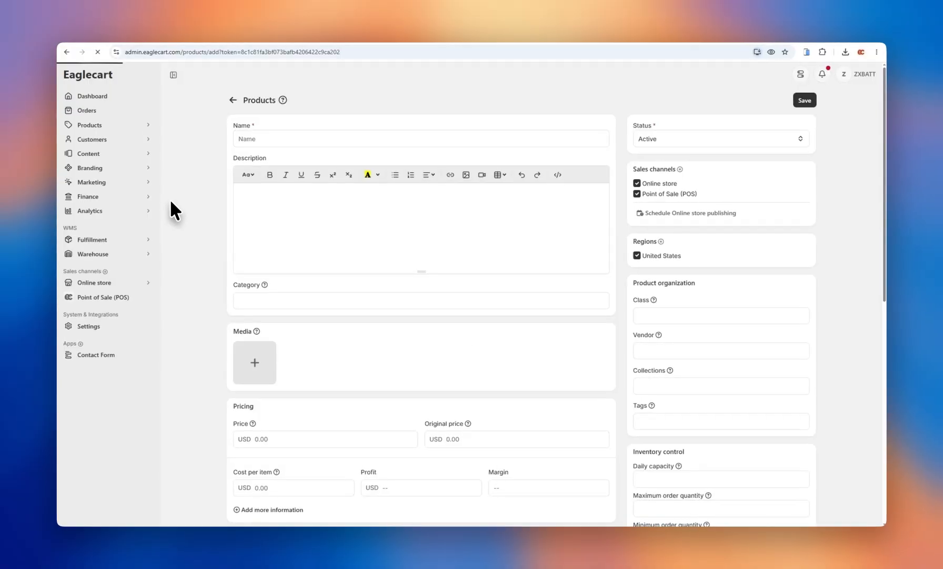
{"action": "scroll", "coordinate": [199, 190], "scroll_direction": "down", "scroll_amount": 10}
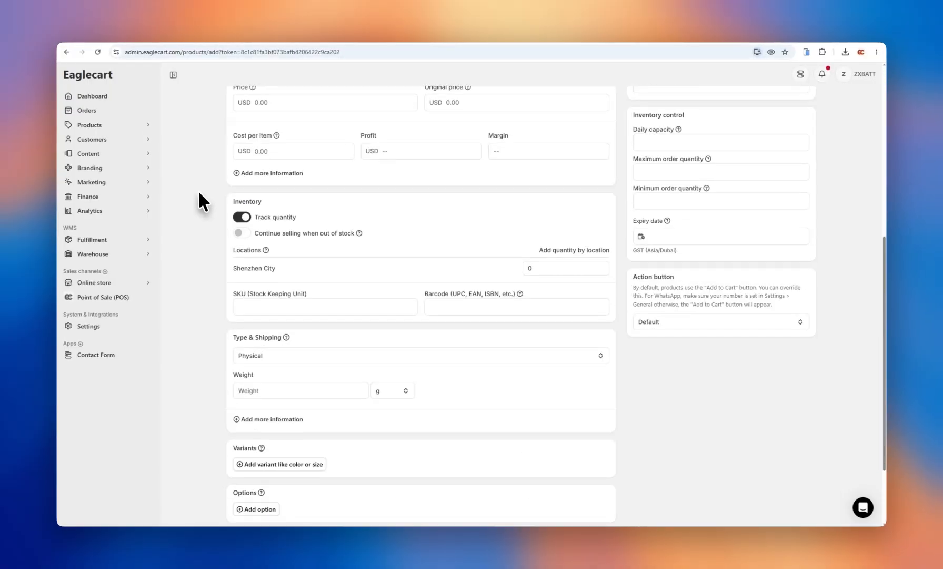
{"action": "scroll", "coordinate": [199, 195], "scroll_direction": "up", "scroll_amount": 10}
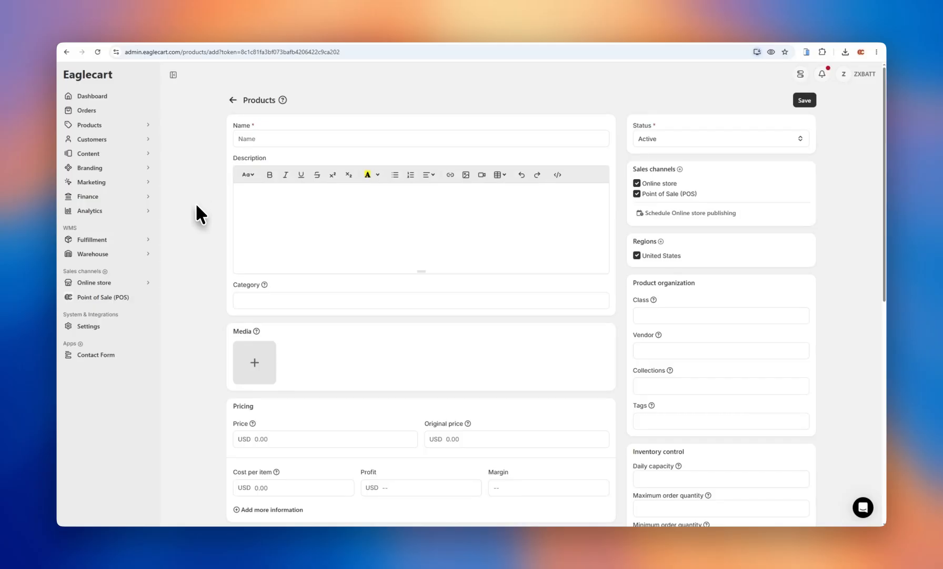
- Make the new product's description editor considerably taller and try its code view
{"action": "left_click", "coordinate": [282, 139]}
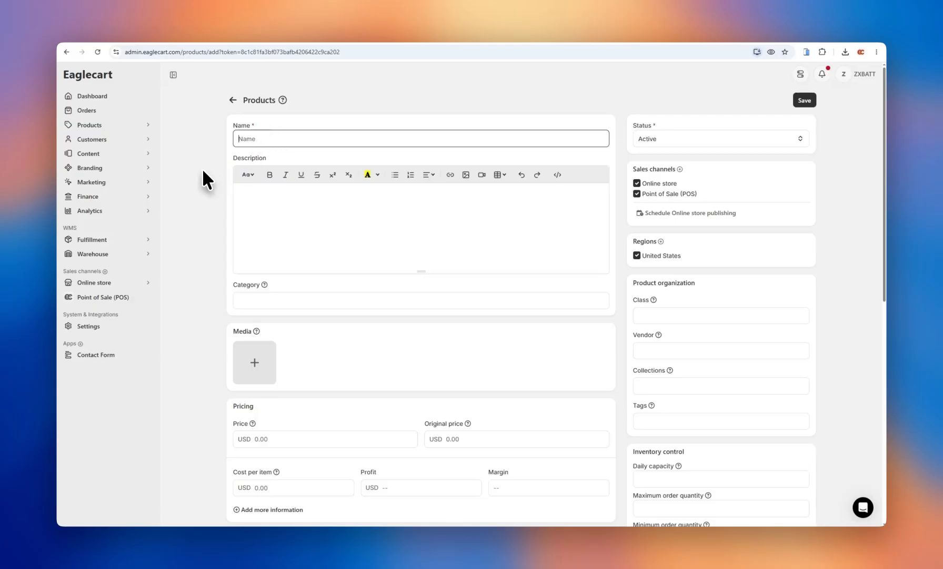
{"action": "left_click", "coordinate": [287, 198]}
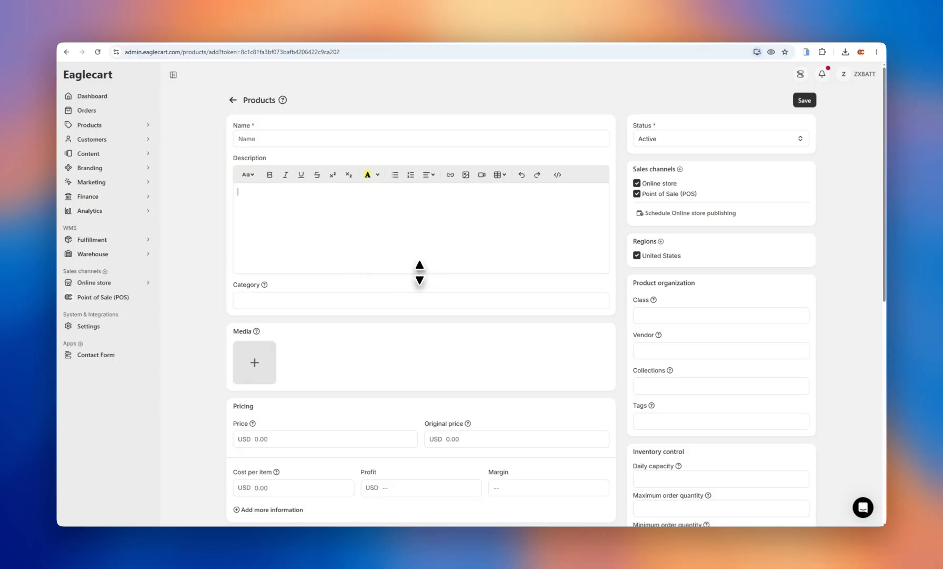
{"action": "left_click_drag", "start_coordinate": [420, 272], "coordinate": [430, 405]}
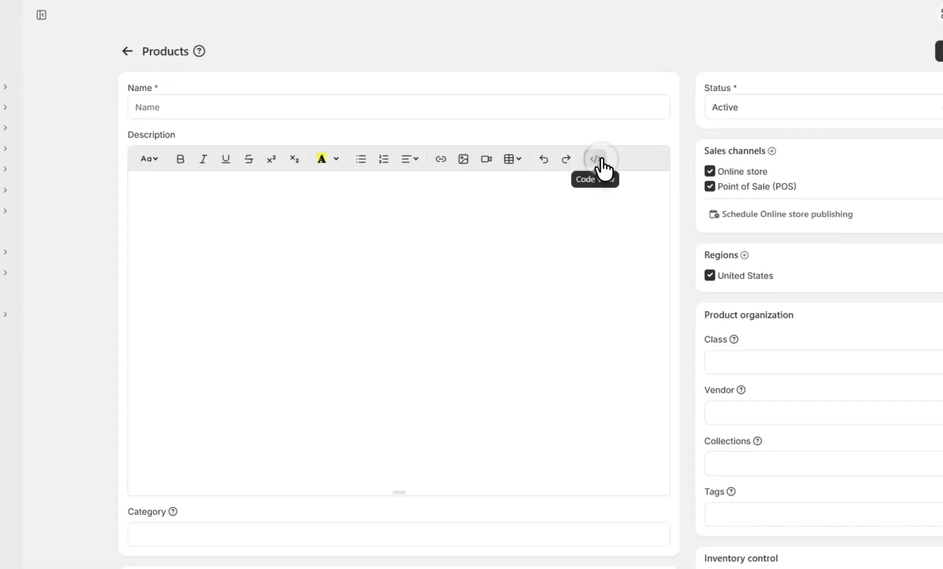
{"action": "left_click", "coordinate": [558, 174]}
{"action": "left_click", "coordinate": [606, 156]}
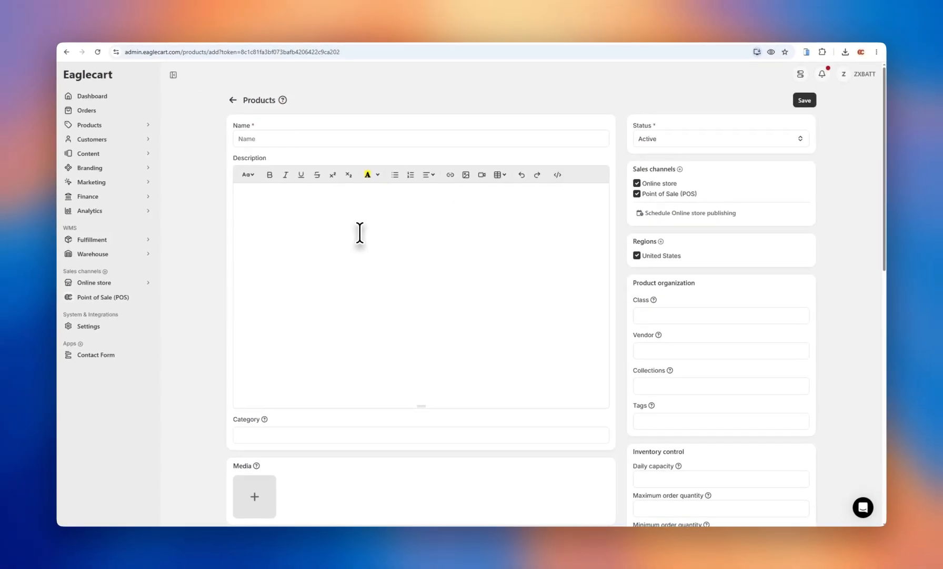
- Look through the available product categories and the media section without choosing anything
{"action": "scroll", "coordinate": [360, 233], "scroll_direction": "down", "scroll_amount": 1}
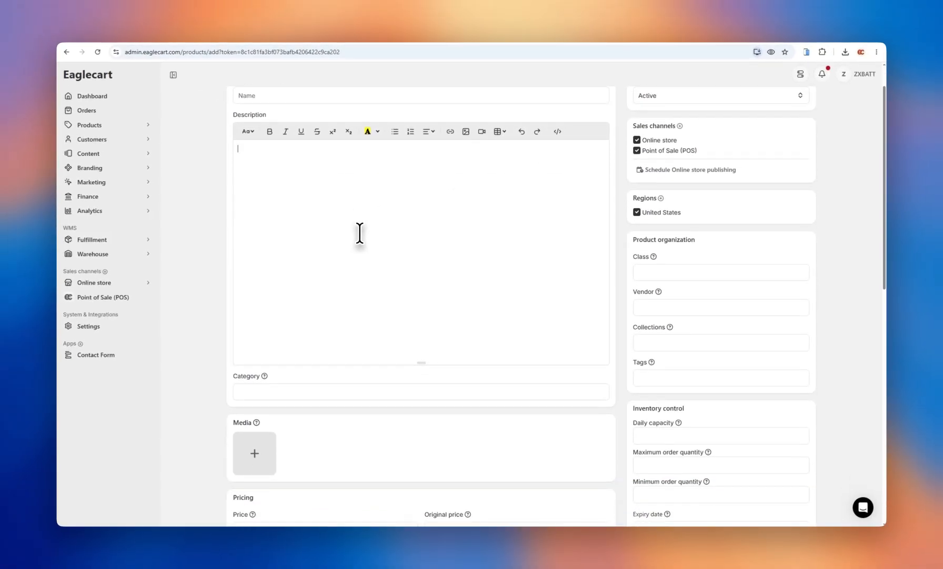
{"action": "scroll", "coordinate": [360, 233], "scroll_direction": "down", "scroll_amount": 4}
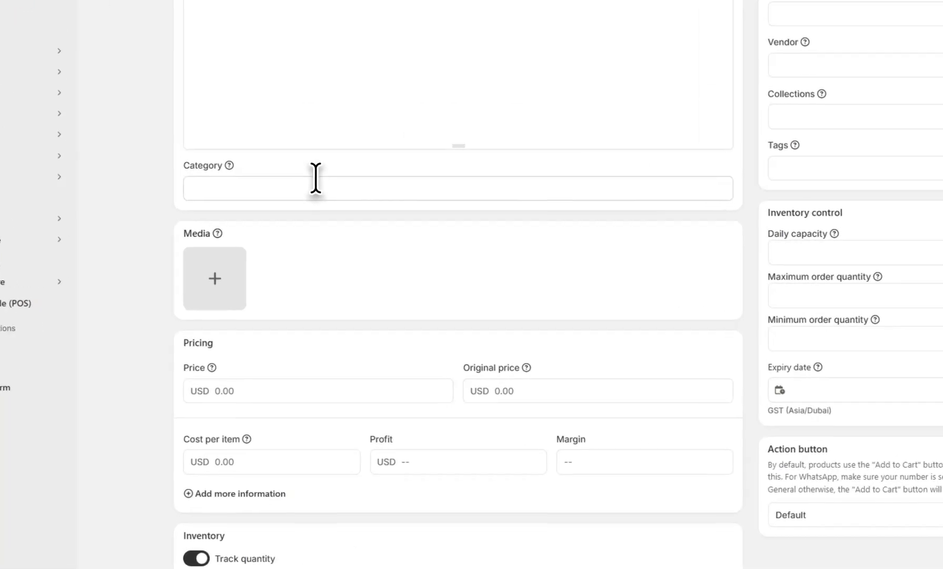
{"action": "left_click", "coordinate": [325, 218]}
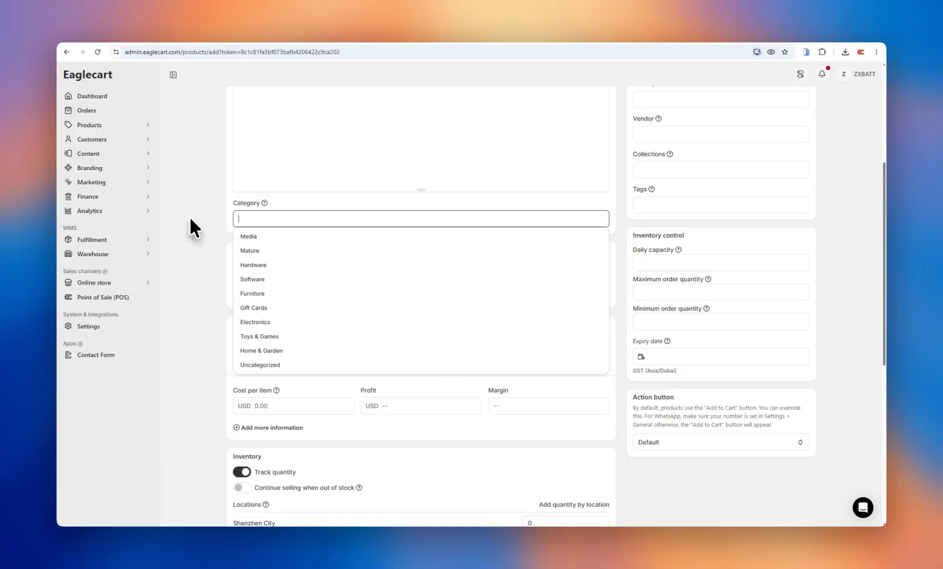
{"action": "left_click", "coordinate": [191, 219]}
{"action": "scroll", "coordinate": [189, 227], "scroll_direction": "down", "scroll_amount": 2}
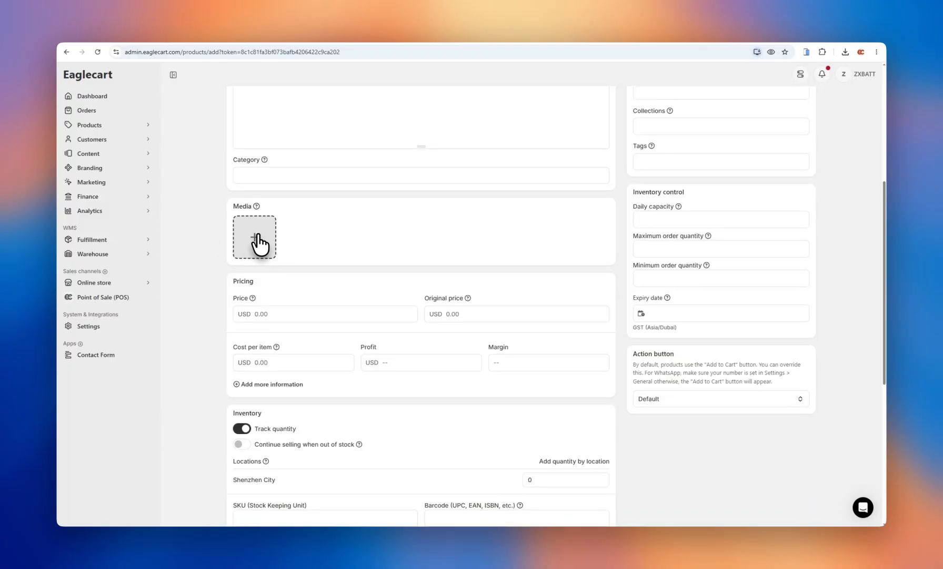
{"action": "scroll", "coordinate": [206, 254], "scroll_direction": "down", "scroll_amount": 6}
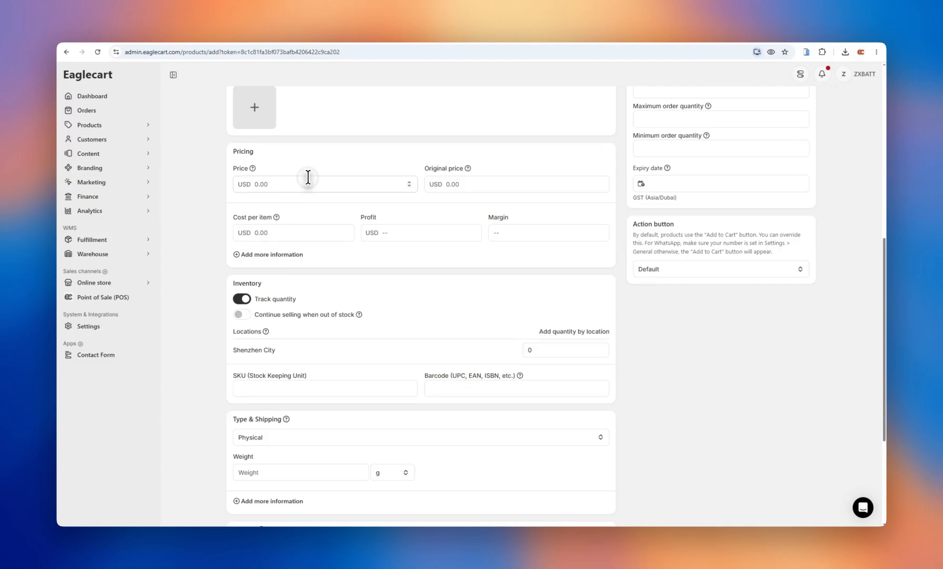
- Go through the Price, Original price and Cost per item fields in the product's pricing section
{"action": "left_click", "coordinate": [308, 179]}
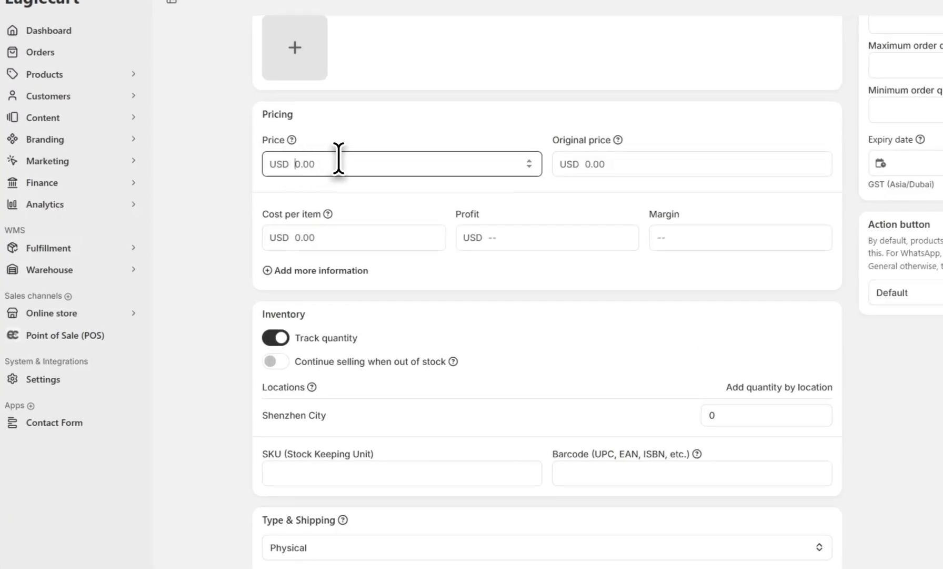
{"action": "left_click", "coordinate": [636, 163]}
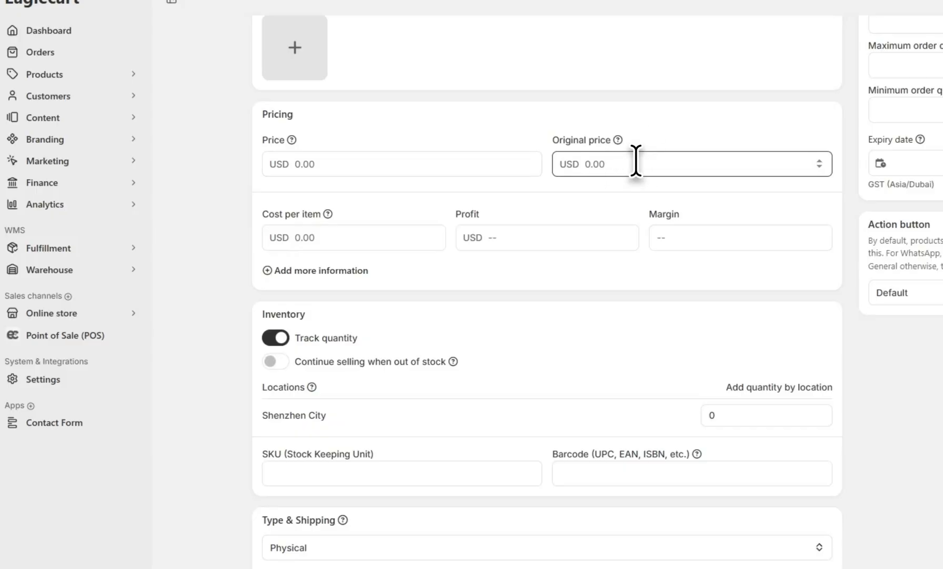
{"action": "left_click", "coordinate": [313, 162]}
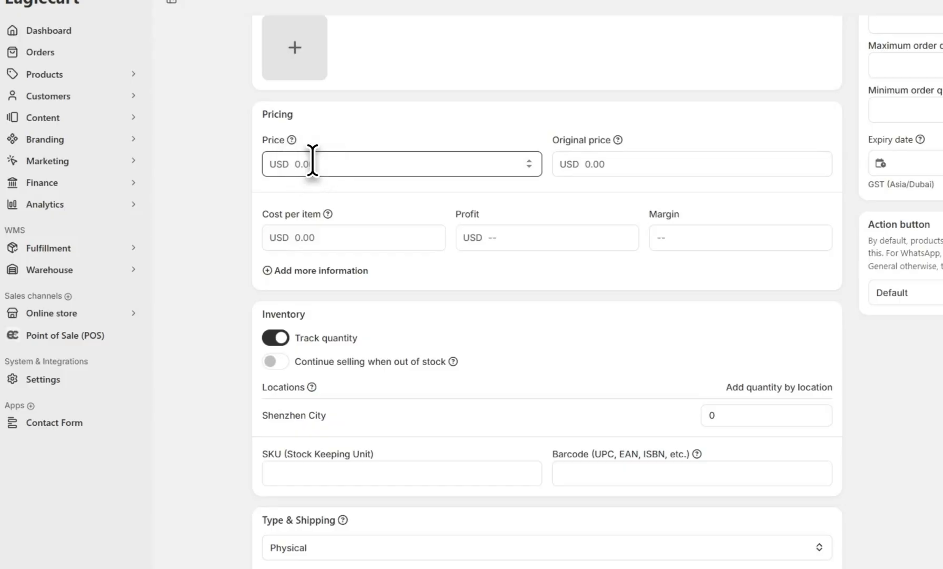
{"action": "left_click", "coordinate": [345, 237]}
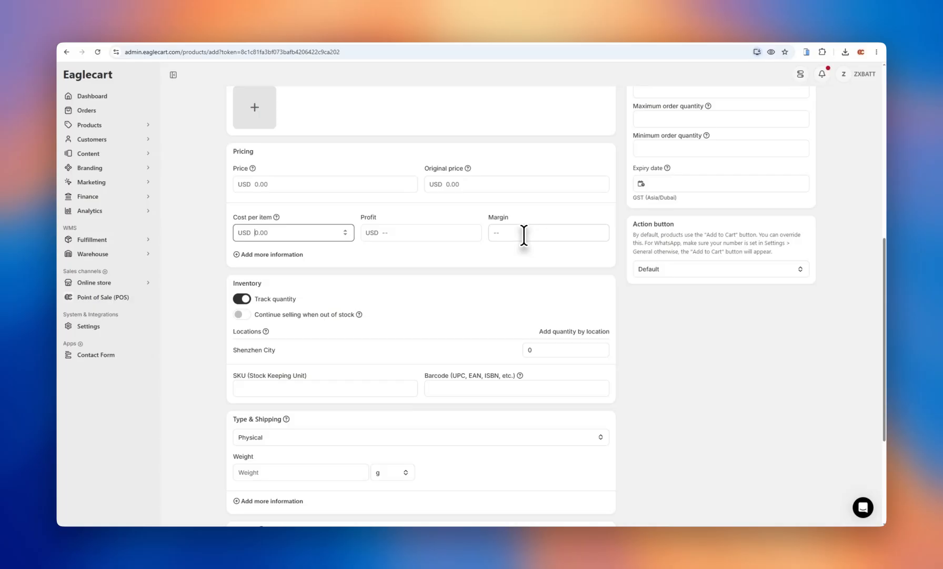
- Turn off quantity tracking in the new product's inventory settings
{"action": "scroll", "coordinate": [441, 228], "scroll_direction": "down", "scroll_amount": 2}
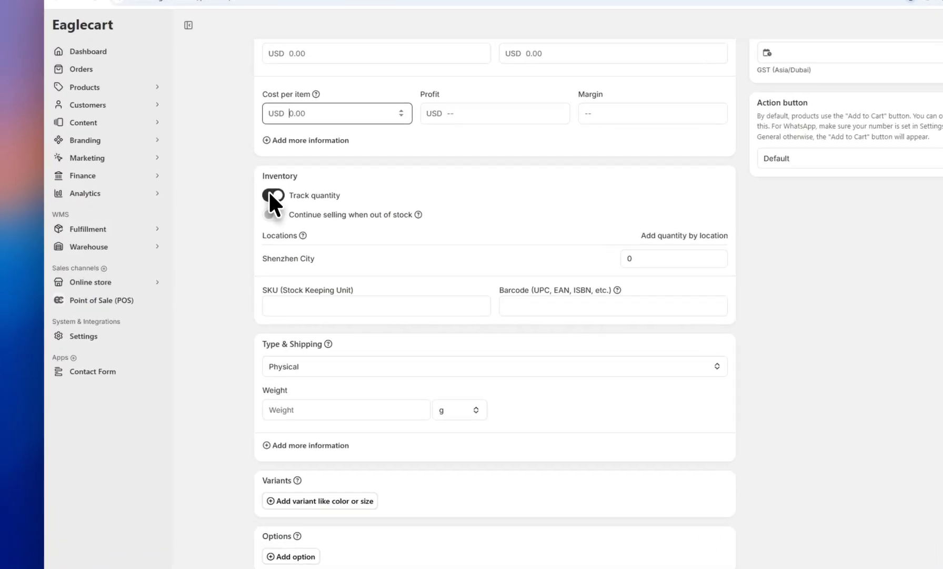
{"action": "left_click", "coordinate": [239, 210]}
{"action": "left_click", "coordinate": [315, 177]}
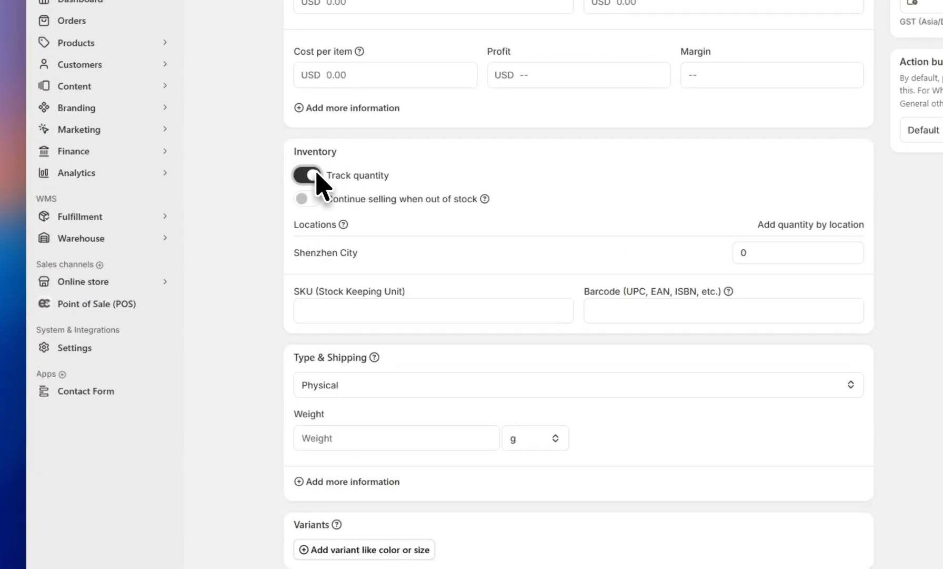
{"action": "left_click", "coordinate": [315, 177]}
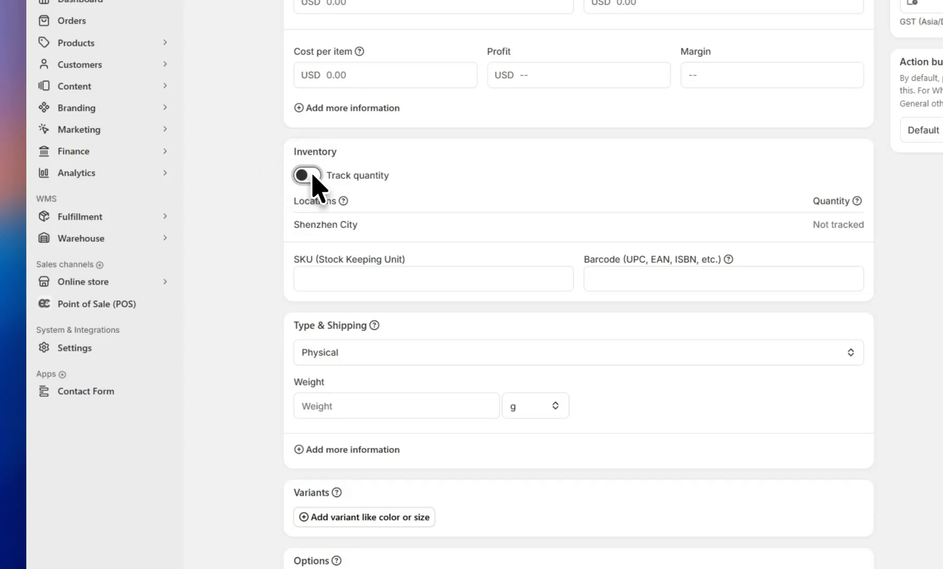
{"action": "left_click", "coordinate": [310, 176]}
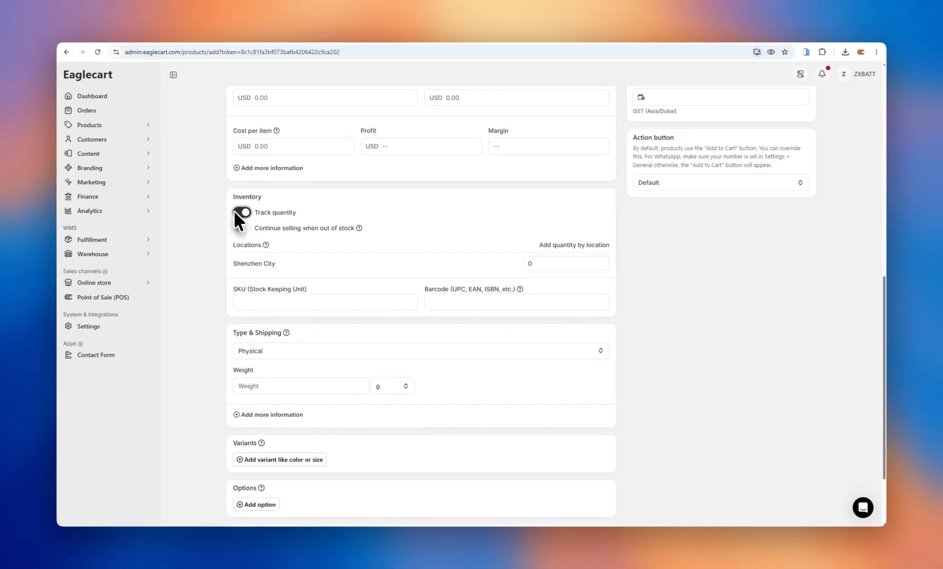
{"action": "left_click", "coordinate": [235, 213]}
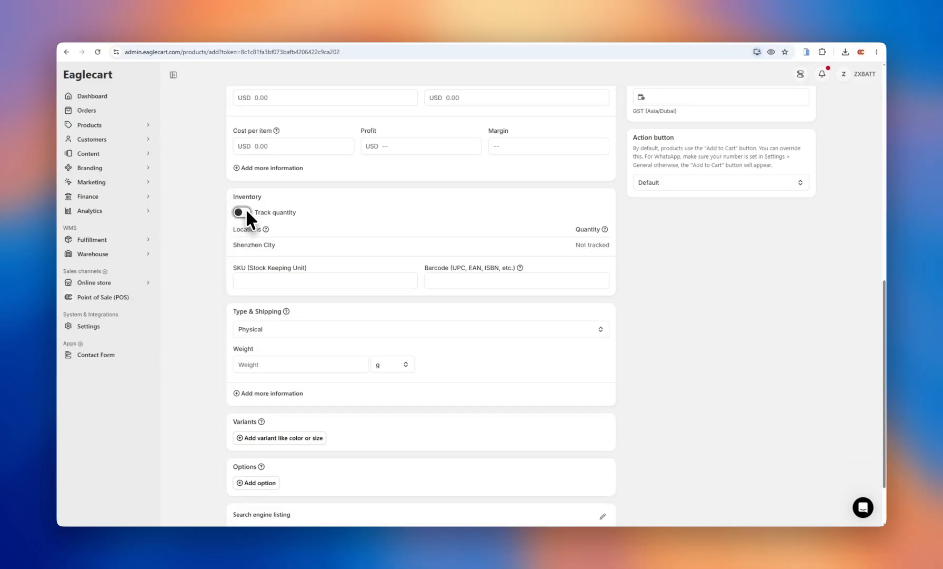
{"action": "left_click", "coordinate": [241, 212]}
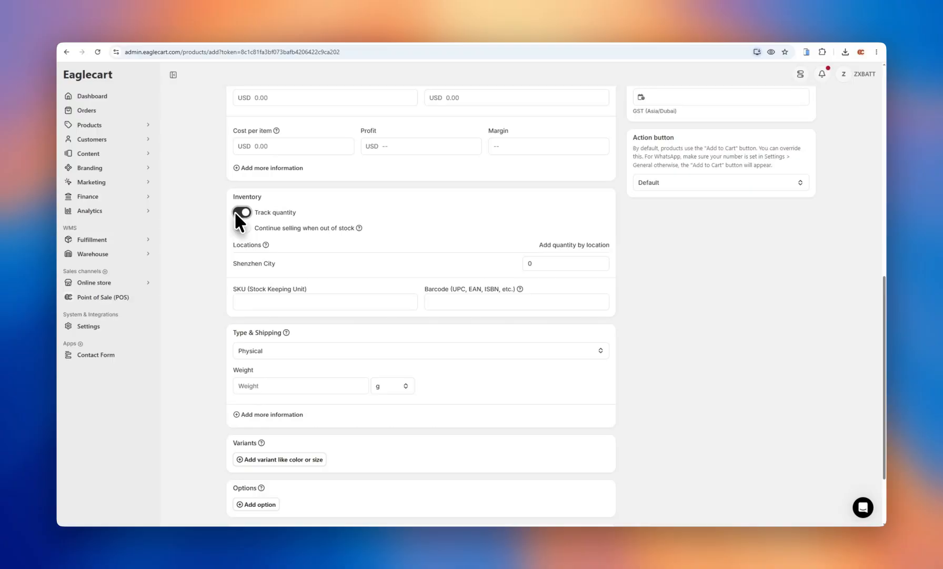
{"action": "left_click", "coordinate": [237, 213]}
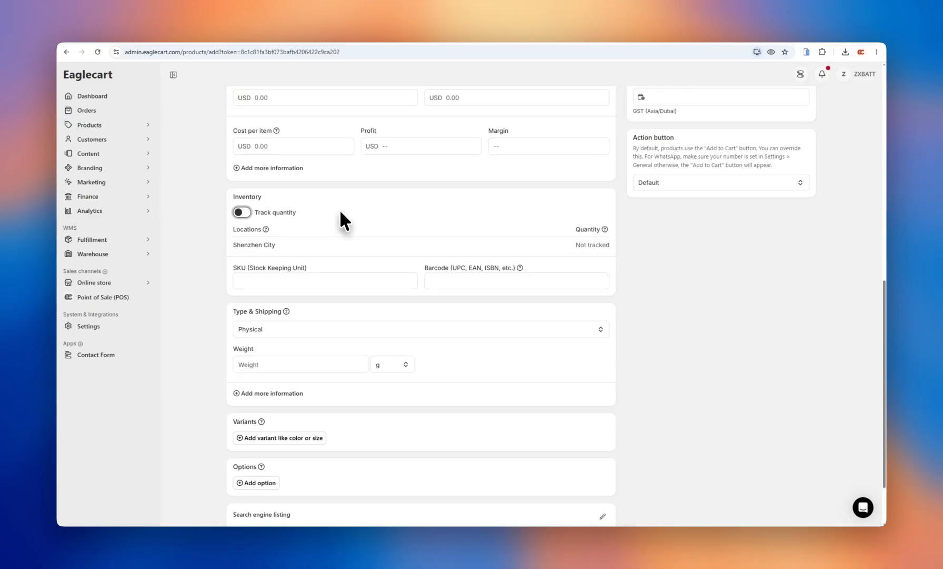
- Go through the empty SKU and Barcode fields in the inventory section
{"action": "scroll", "coordinate": [339, 209], "scroll_direction": "down", "scroll_amount": 1}
{"action": "left_click", "coordinate": [323, 238]}
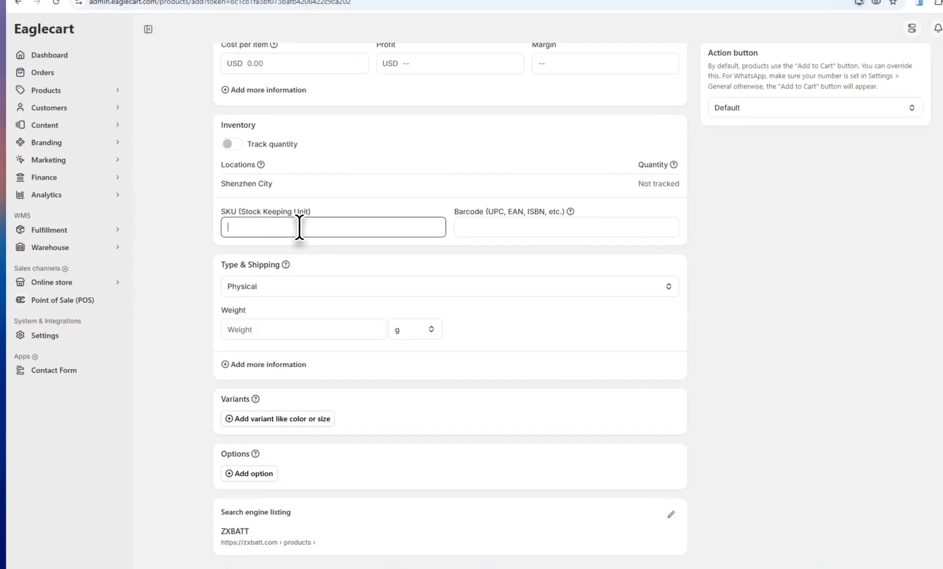
{"action": "left_click", "coordinate": [326, 237]}
{"action": "left_click", "coordinate": [561, 213]}
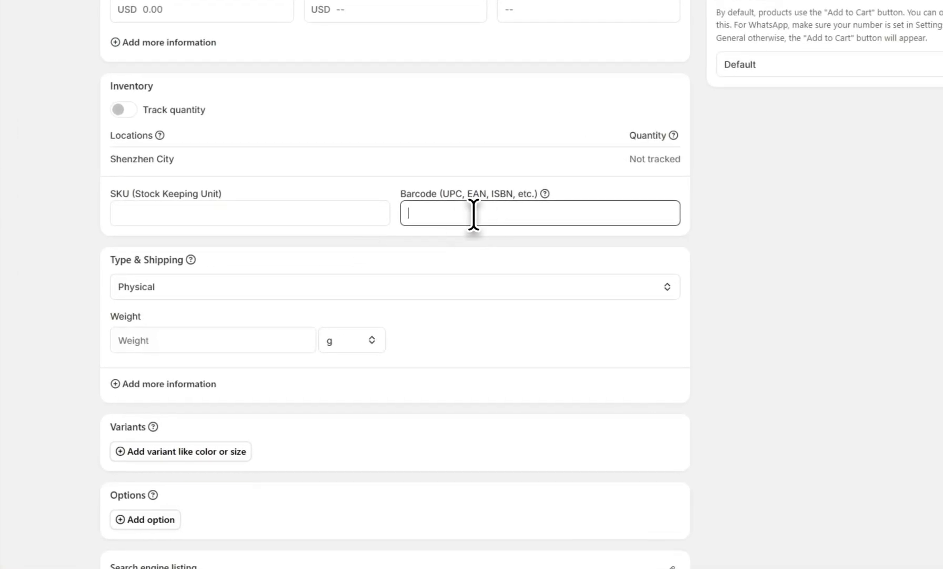
- Try the Digital product type to view its download settings, and set the type back to Physical
{"action": "left_click", "coordinate": [449, 288]}
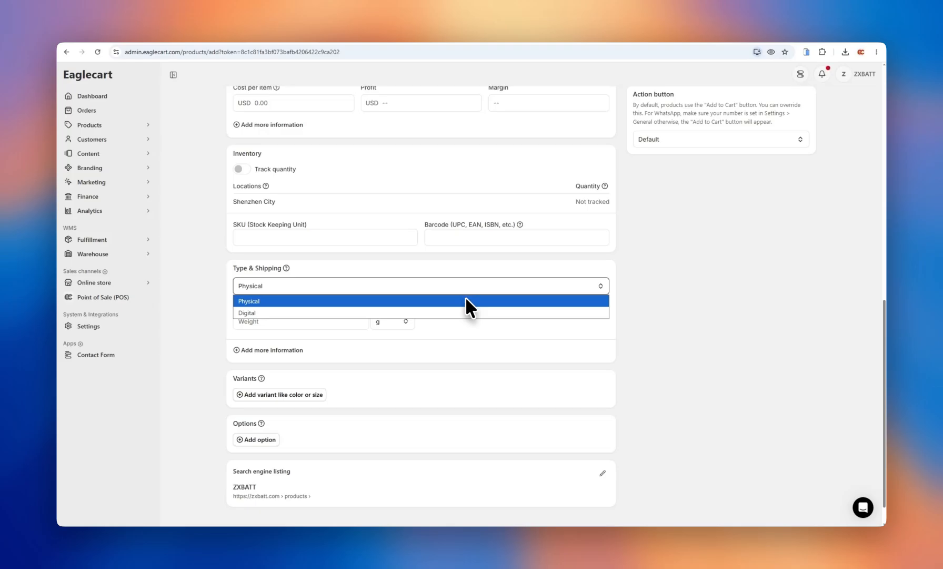
{"action": "left_click", "coordinate": [466, 298]}
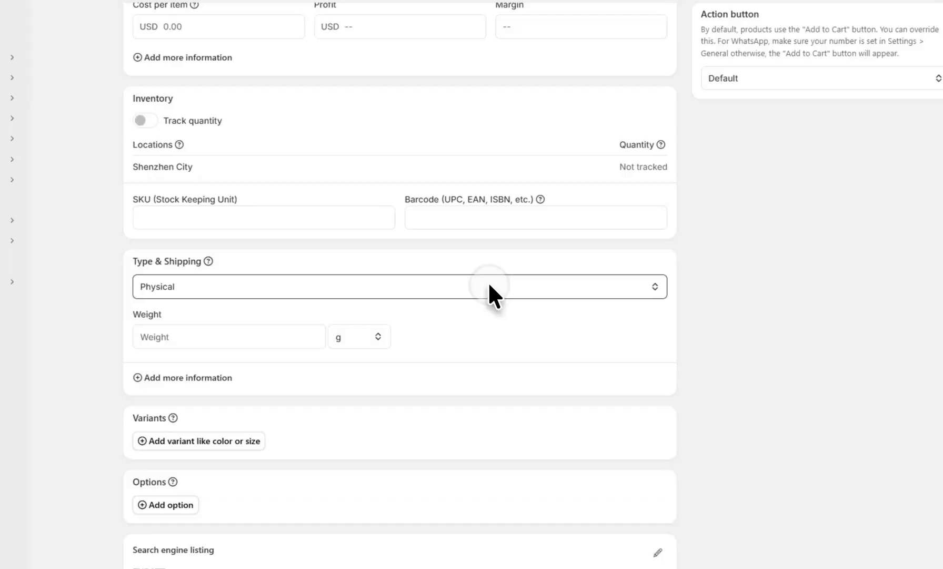
{"action": "left_click", "coordinate": [483, 287]}
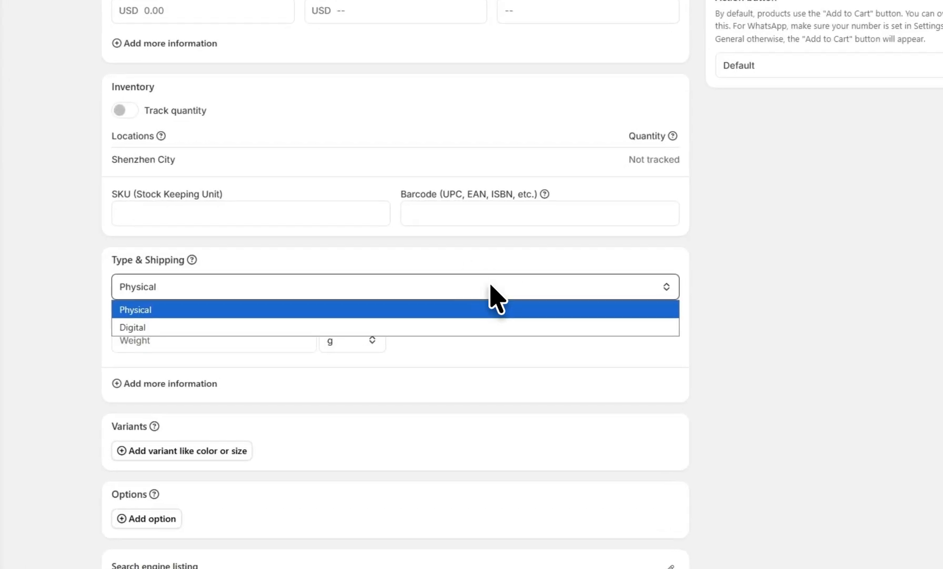
{"action": "left_click", "coordinate": [498, 326]}
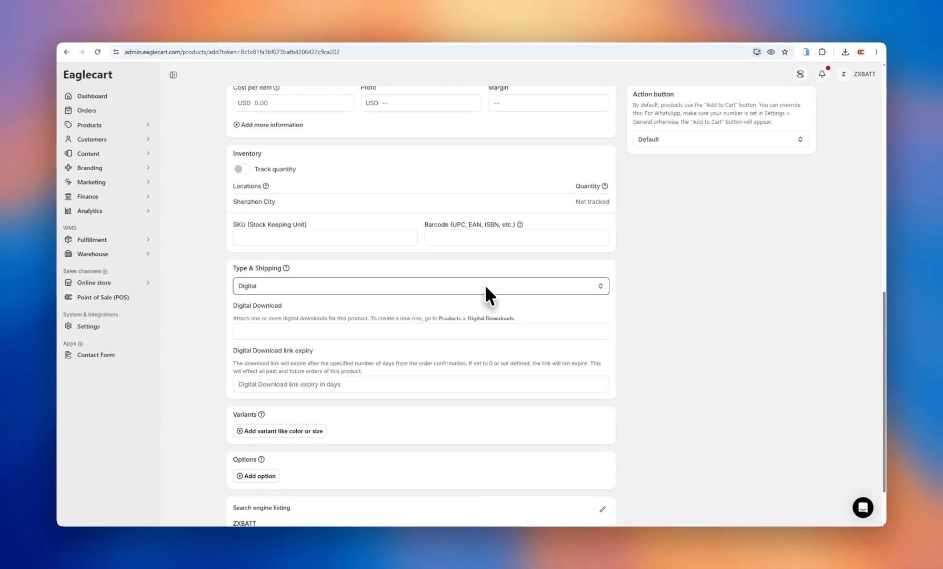
{"action": "left_click", "coordinate": [485, 287]}
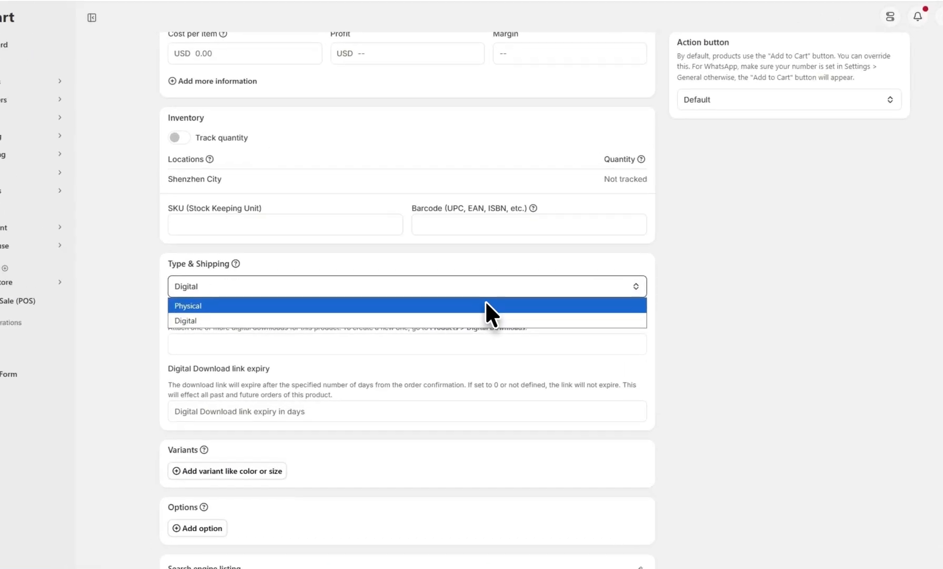
{"action": "left_click", "coordinate": [482, 300]}
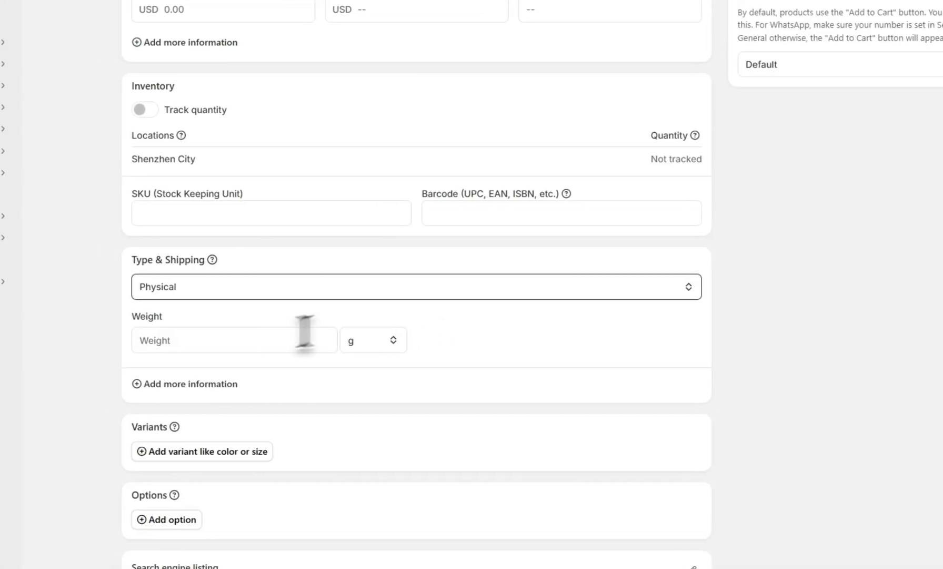
- Set the physical product's shipping weight to 1 kg
{"action": "left_click", "coordinate": [204, 340]}
{"action": "scroll", "coordinate": [107, 366], "scroll_direction": "down", "scroll_amount": 1}
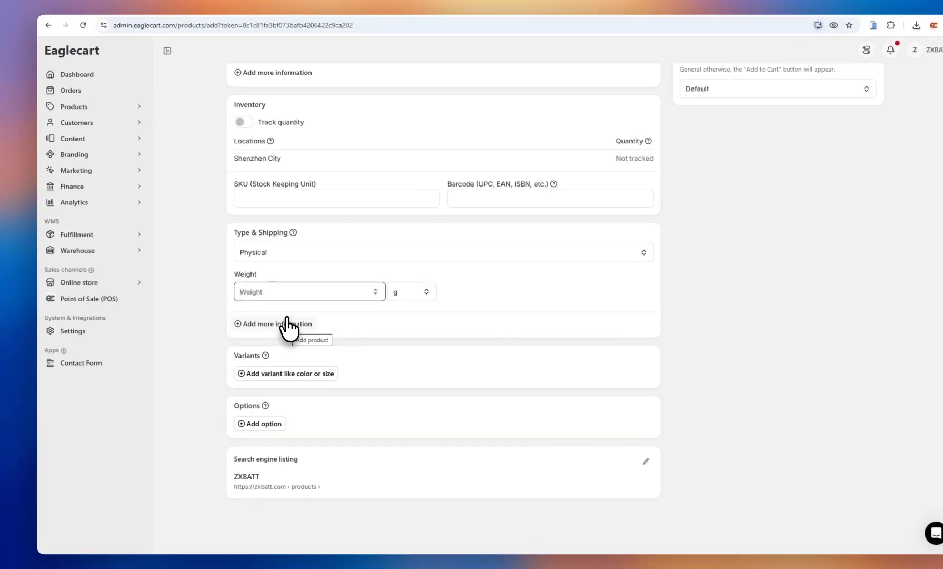
{"action": "left_click", "coordinate": [278, 291]}
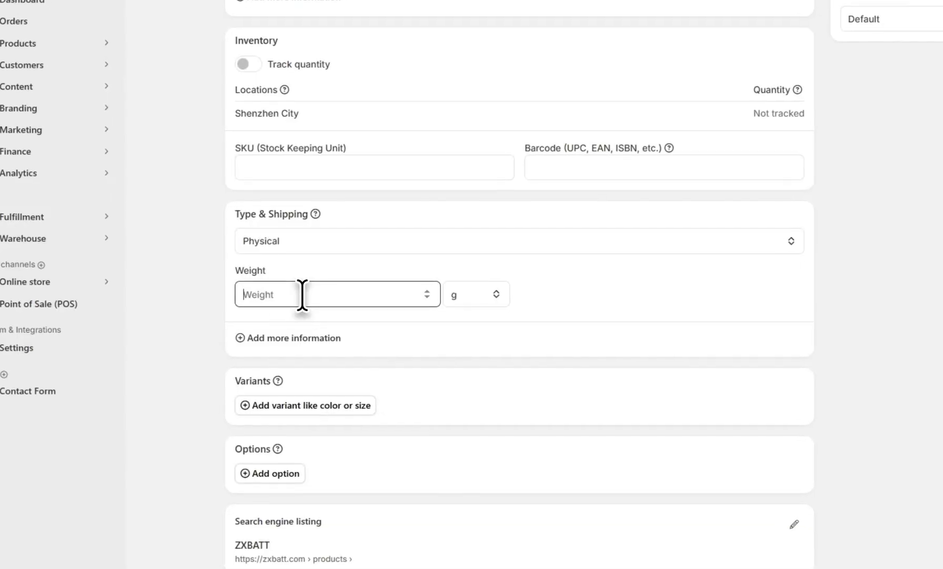
{"action": "type", "text": "1"}
{"action": "left_click", "coordinate": [468, 295]}
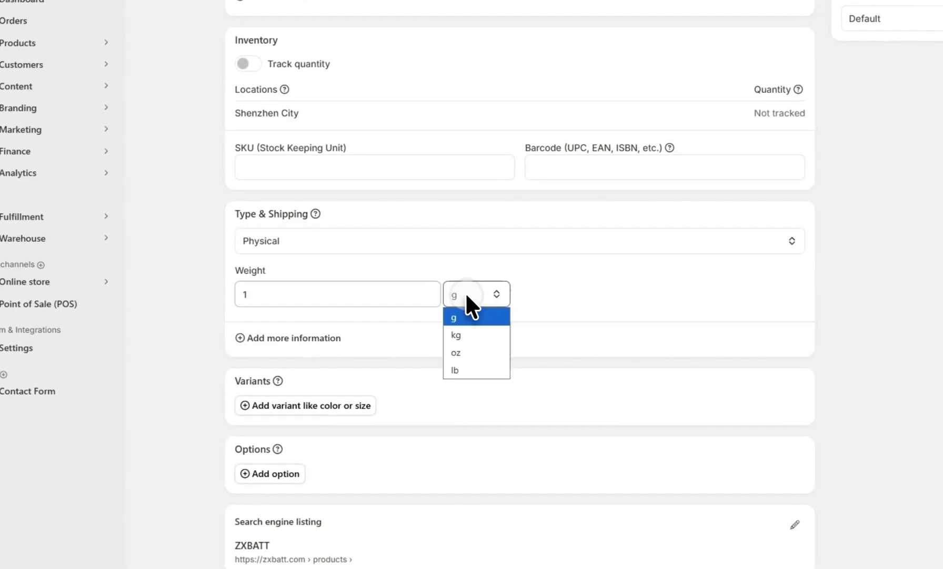
{"action": "left_click", "coordinate": [477, 331]}
- Expand the additional shipping information and go through the Length, Width and Height dimension fields
{"action": "left_click", "coordinate": [289, 337]}
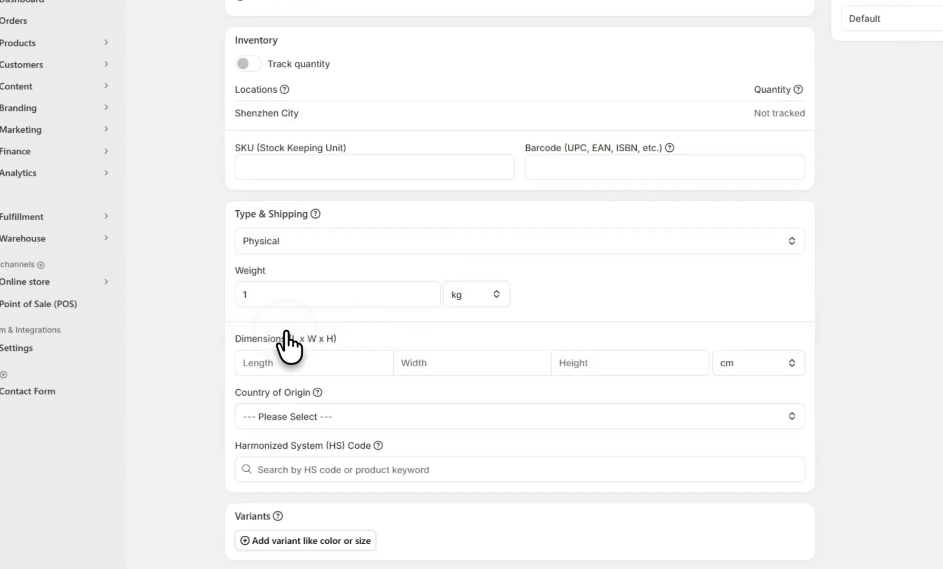
{"action": "scroll", "coordinate": [199, 454], "scroll_direction": "down", "scroll_amount": 3}
{"action": "left_click", "coordinate": [326, 231]}
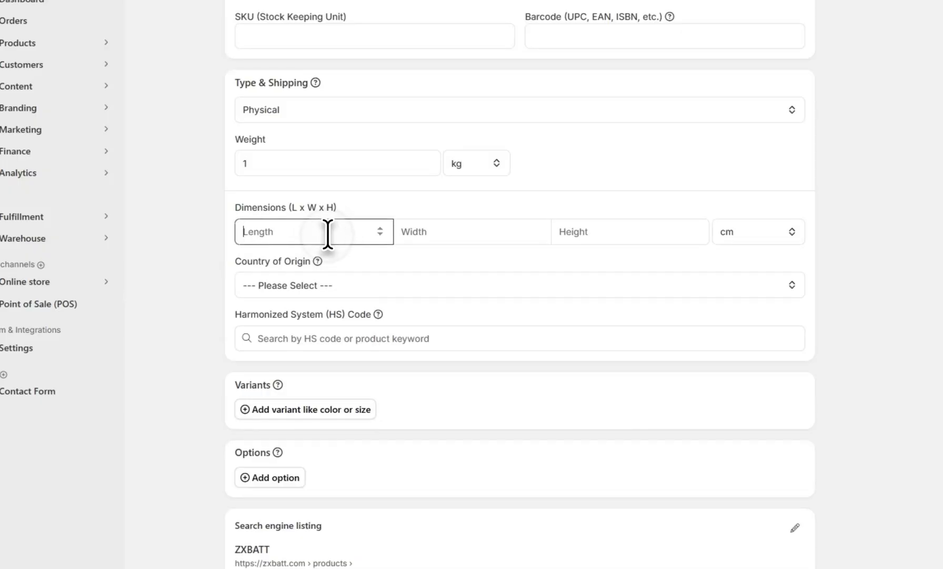
{"action": "left_click", "coordinate": [438, 234]}
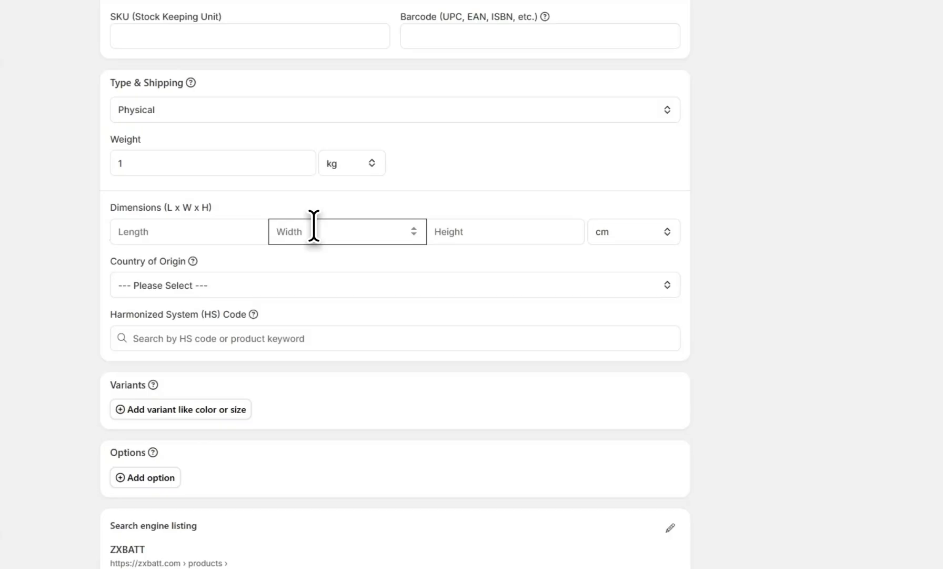
{"action": "left_click", "coordinate": [498, 228]}
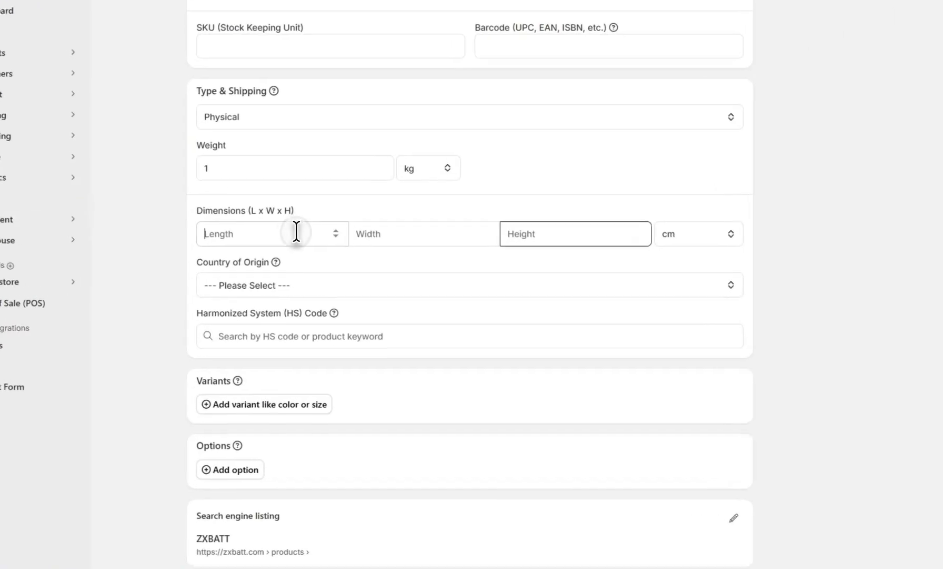
{"action": "left_click", "coordinate": [298, 249]}
{"action": "left_click", "coordinate": [368, 249]}
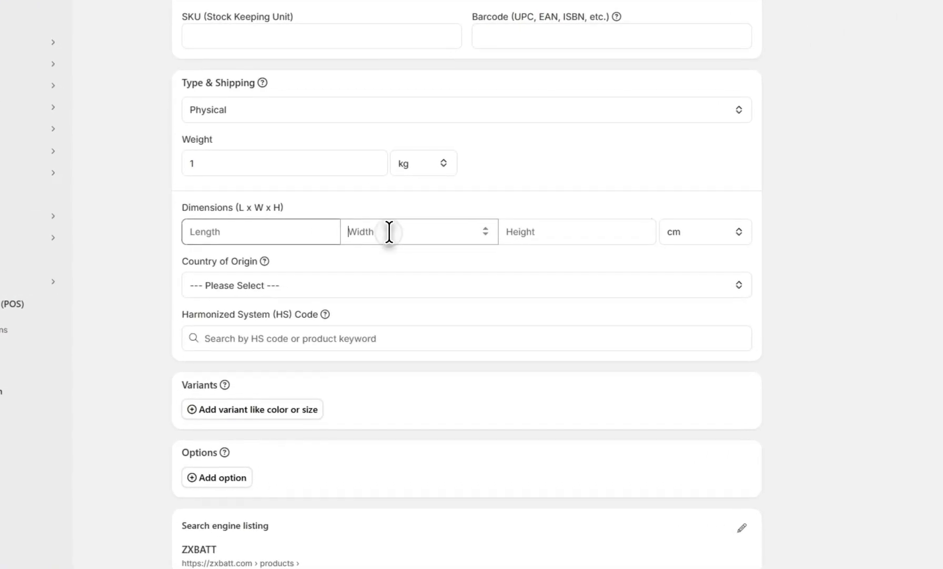
{"action": "left_click", "coordinate": [548, 232]}
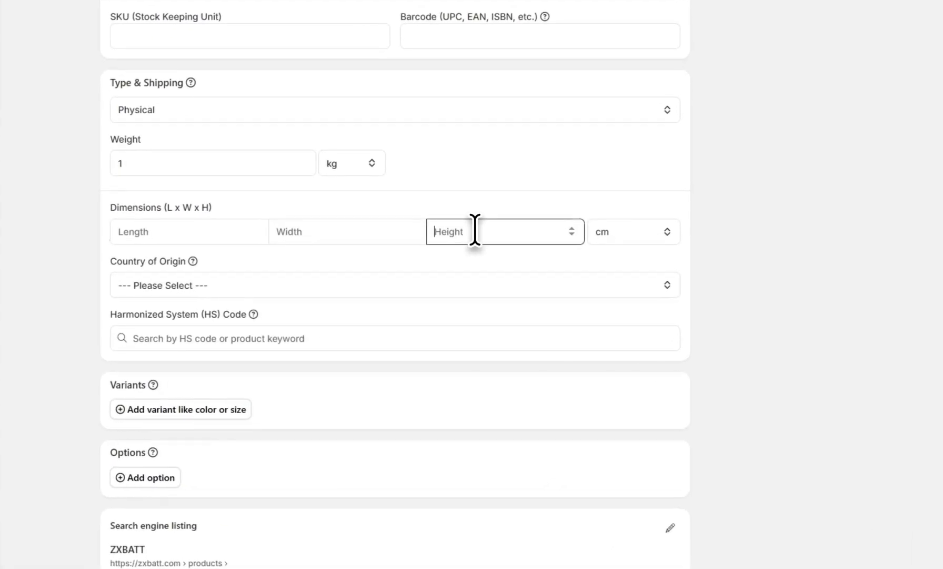
- View the list of countries available for the product's Country of Origin without choosing one
{"action": "left_click", "coordinate": [307, 286]}
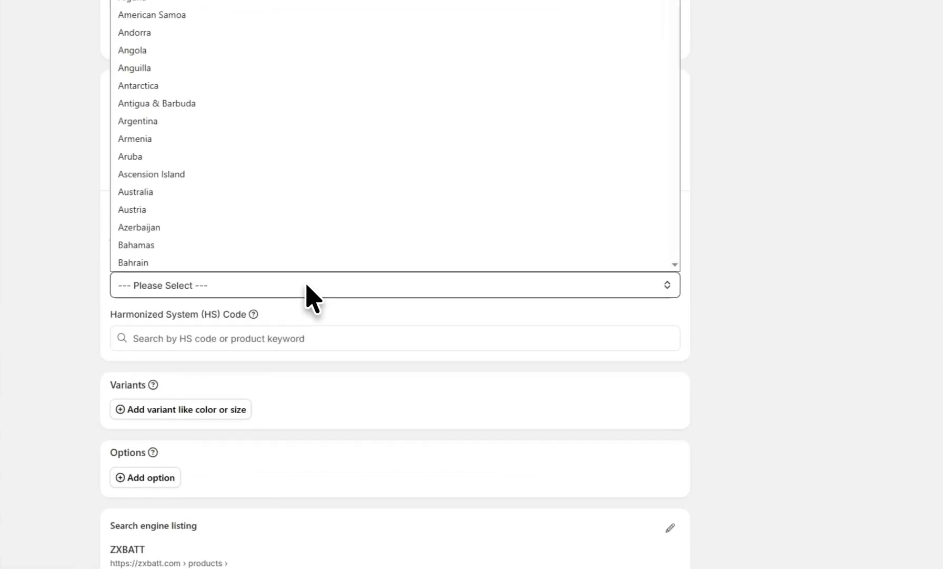
{"action": "left_click", "coordinate": [63, 327]}
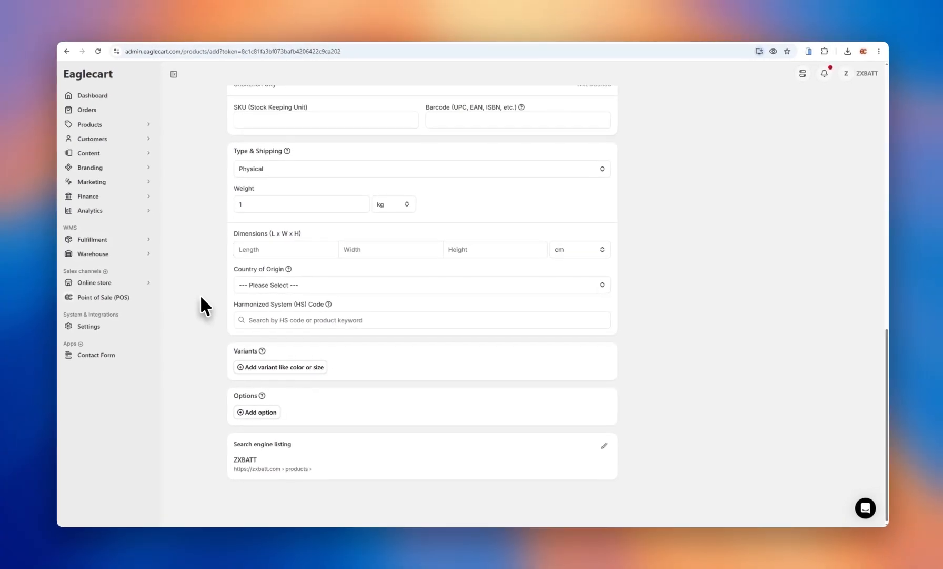
{"action": "left_click", "coordinate": [340, 291]}
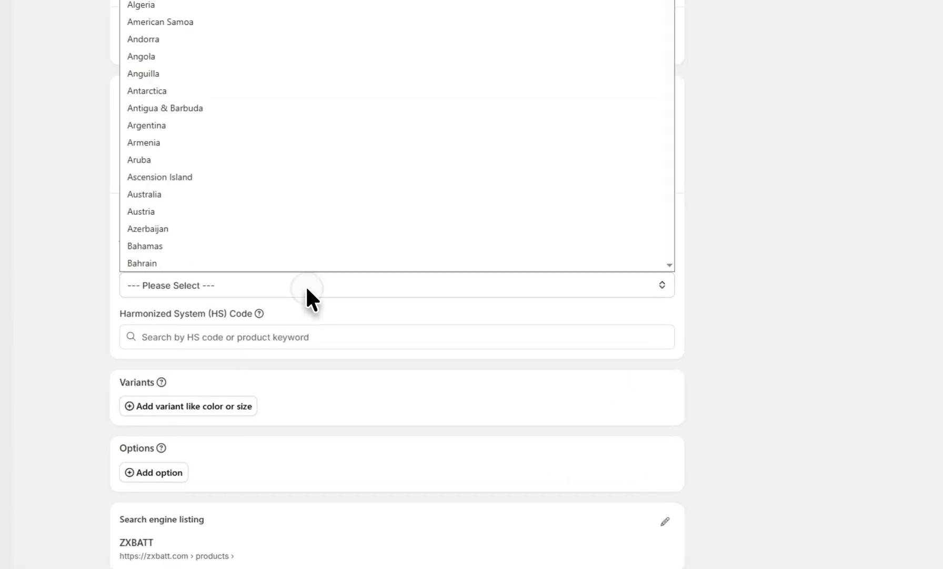
{"action": "left_click", "coordinate": [349, 291]}
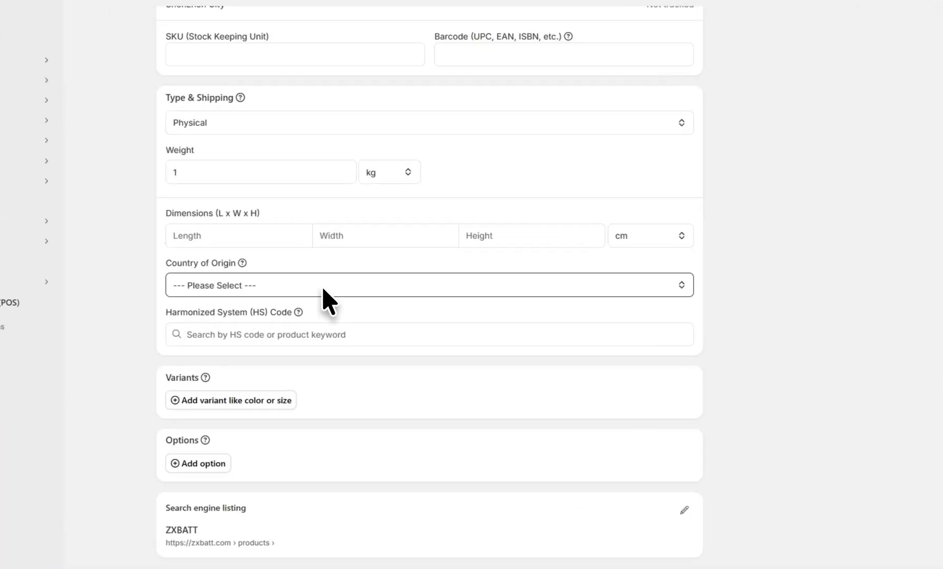
- Search the Harmonized System codes for "batter" and assign code 8506.10 for primary manganese dioxide batteries to the product
{"action": "left_click", "coordinate": [304, 335]}
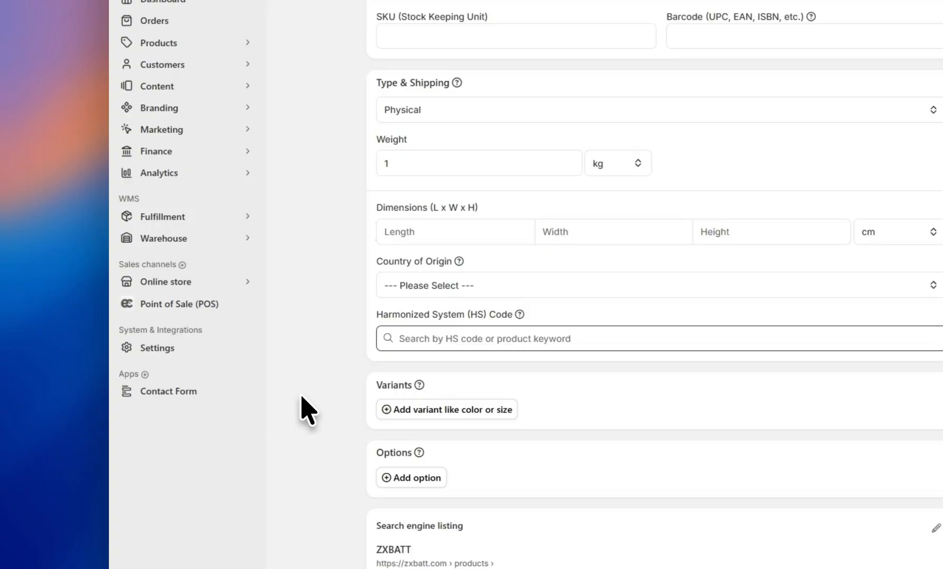
{"action": "type", "text": "batter"}
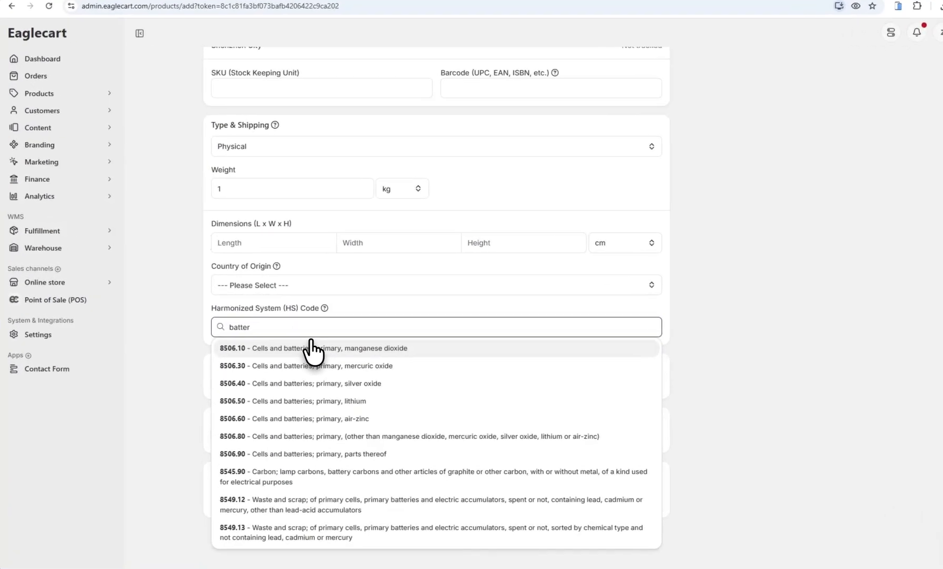
{"action": "left_click", "coordinate": [326, 337]}
{"action": "left_click", "coordinate": [270, 320]}
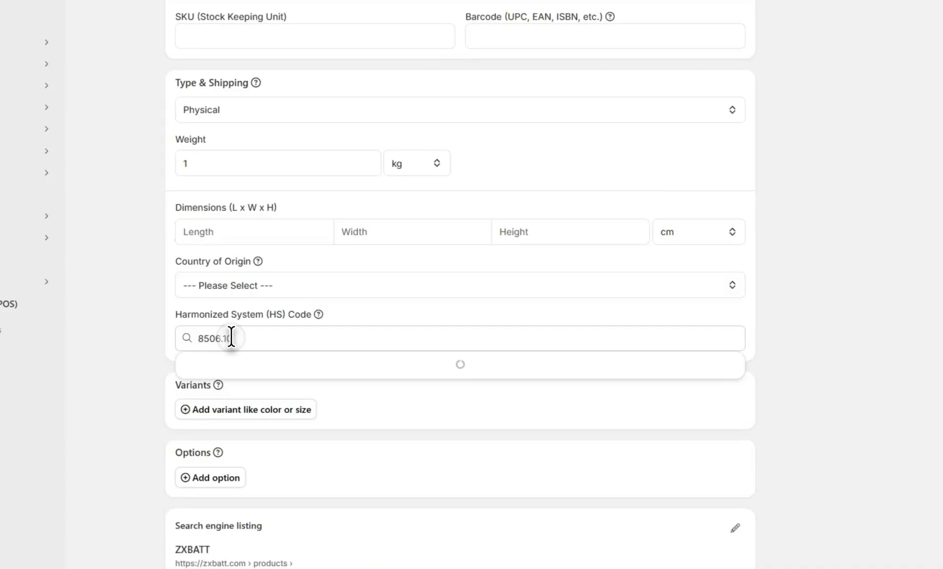
{"action": "left_click_drag", "start_coordinate": [232, 337], "coordinate": [198, 337]}
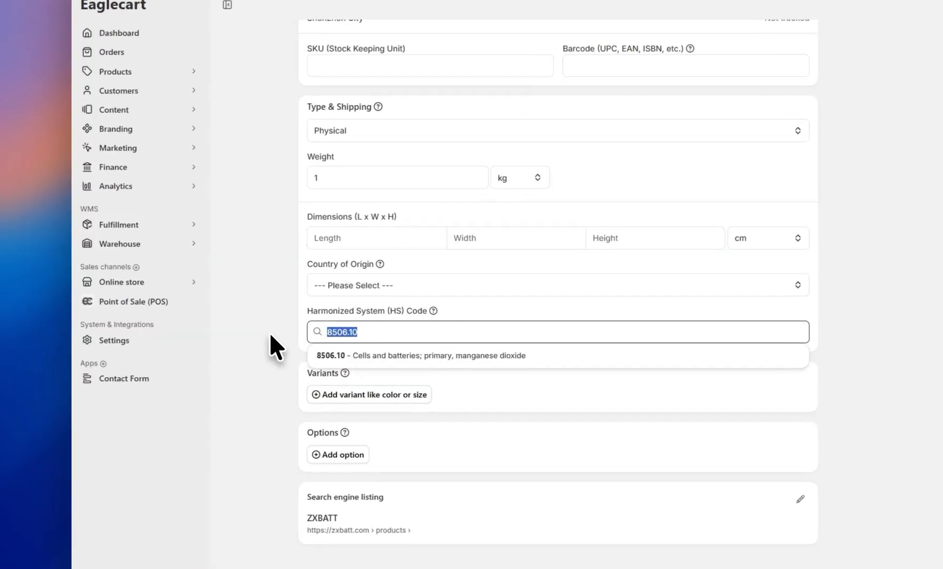
{"action": "left_click", "coordinate": [206, 322]}
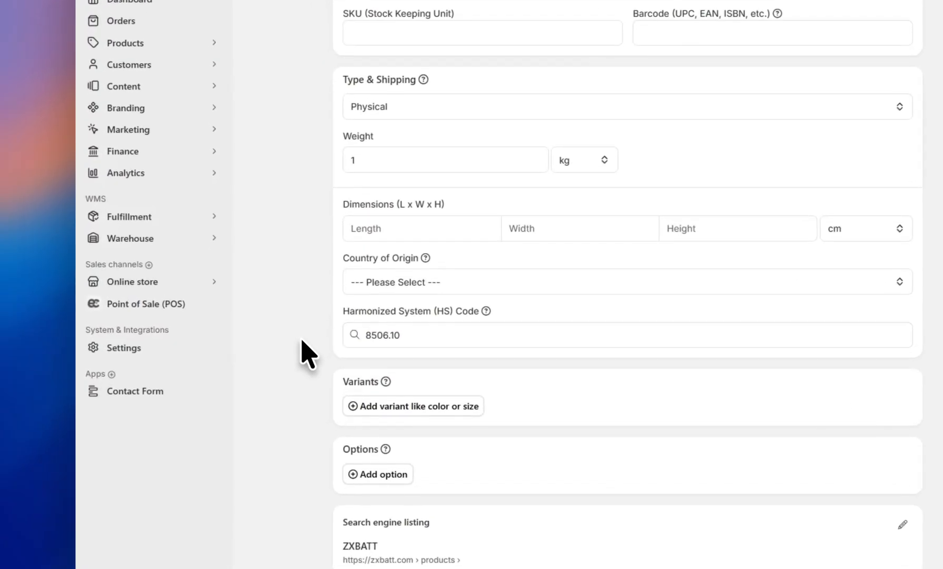
- Add a product variant and name it Color
{"action": "left_click", "coordinate": [410, 406]}
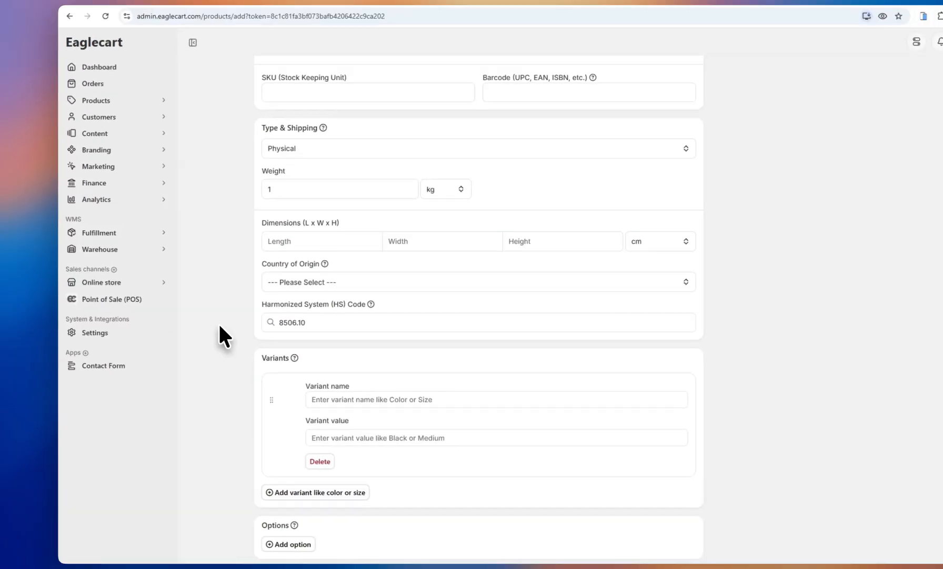
{"action": "scroll", "coordinate": [218, 322], "scroll_direction": "down", "scroll_amount": 2}
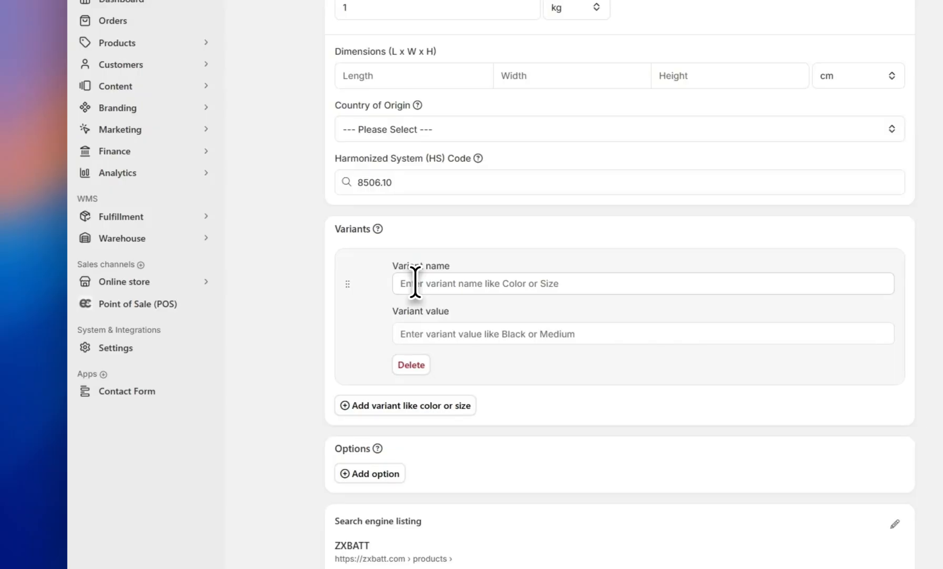
{"action": "left_click", "coordinate": [444, 279]}
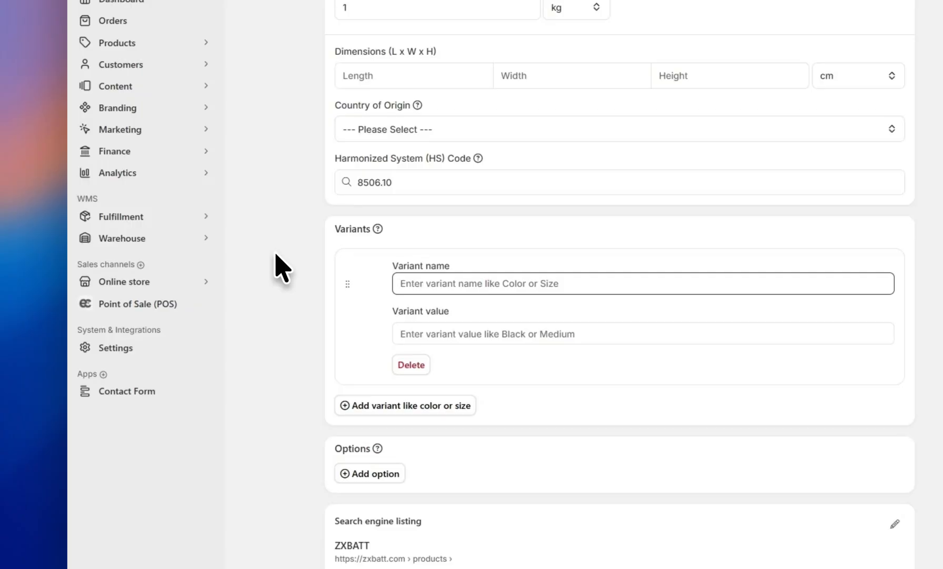
{"action": "type", "text": "Color"}
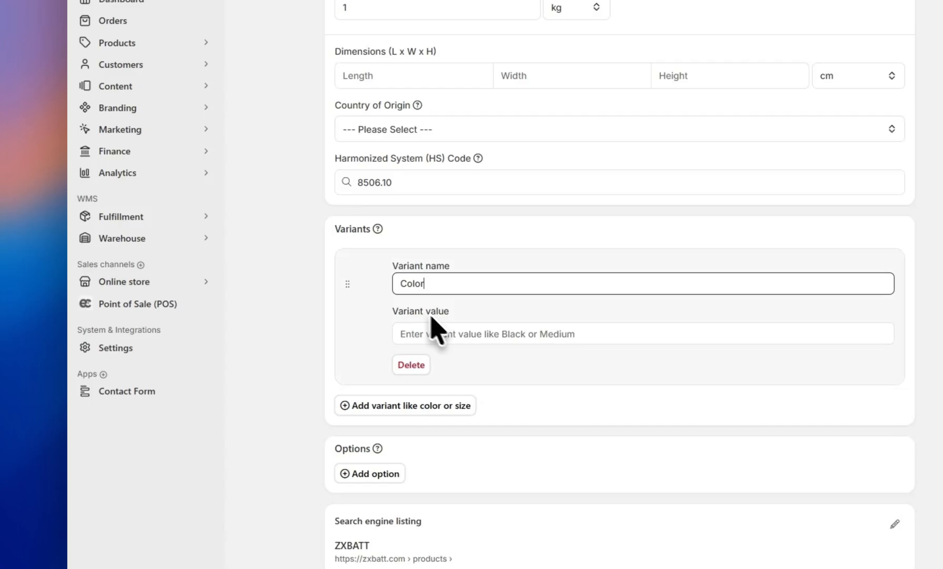
- Enter RED, BLUE and GREEN as the values of the Color variant
{"action": "left_click", "coordinate": [457, 333]}
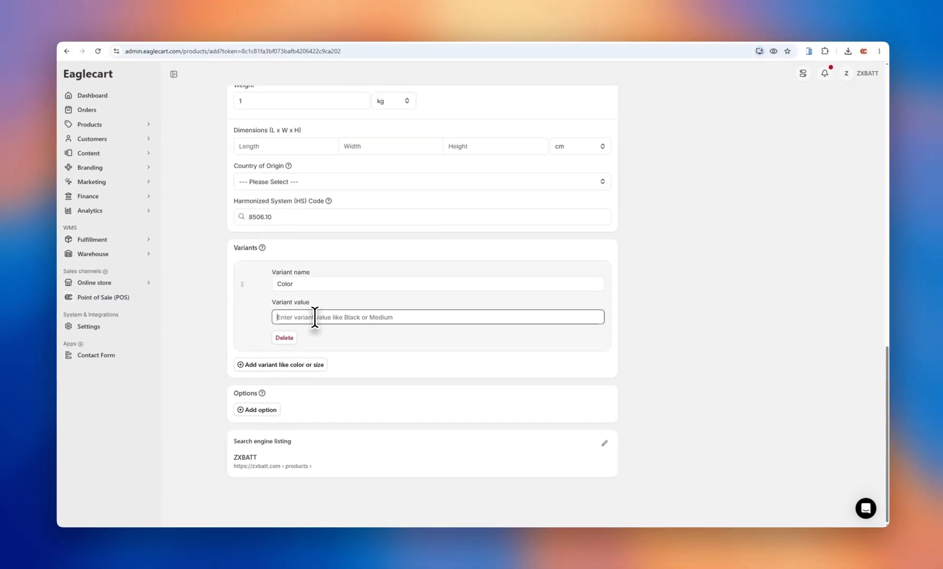
{"action": "type", "text": "RED"}
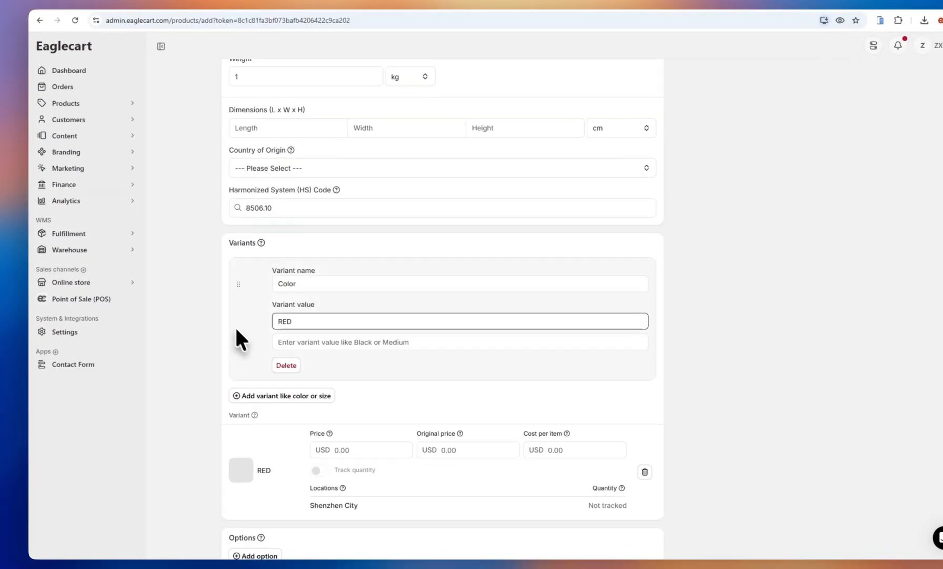
{"action": "left_click", "coordinate": [291, 335]}
{"action": "type", "text": "BLU"}
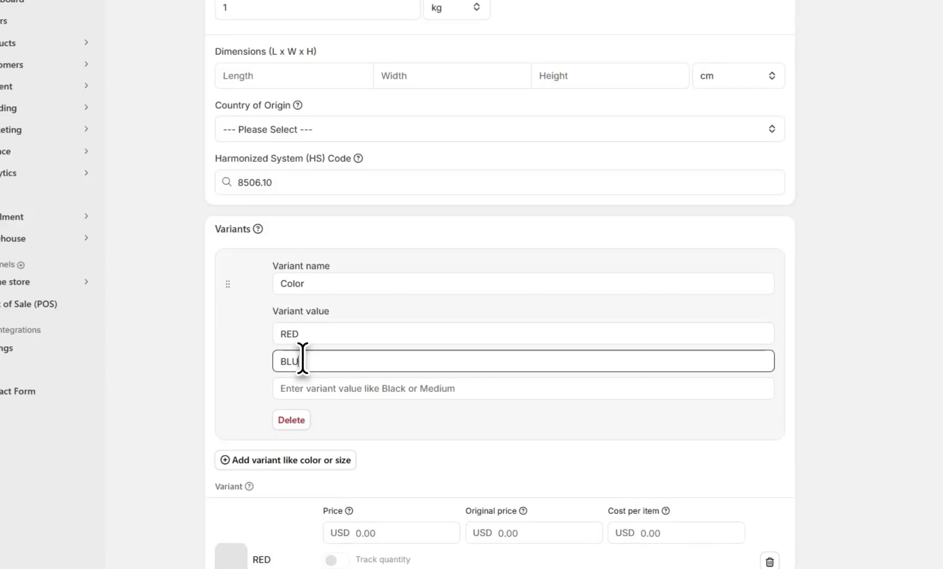
{"action": "type", "text": "E"}
{"action": "left_click", "coordinate": [311, 388]}
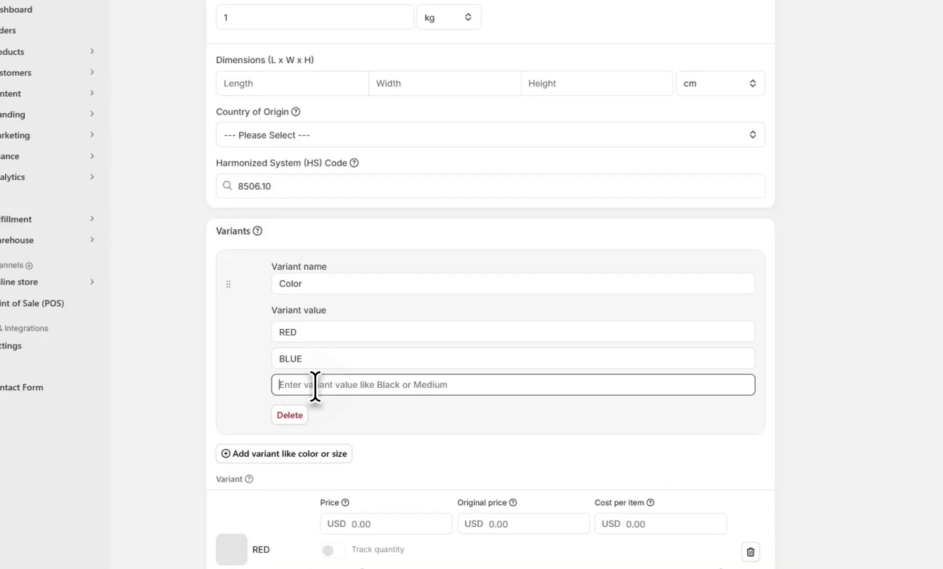
{"action": "type", "text": "GREEN"}
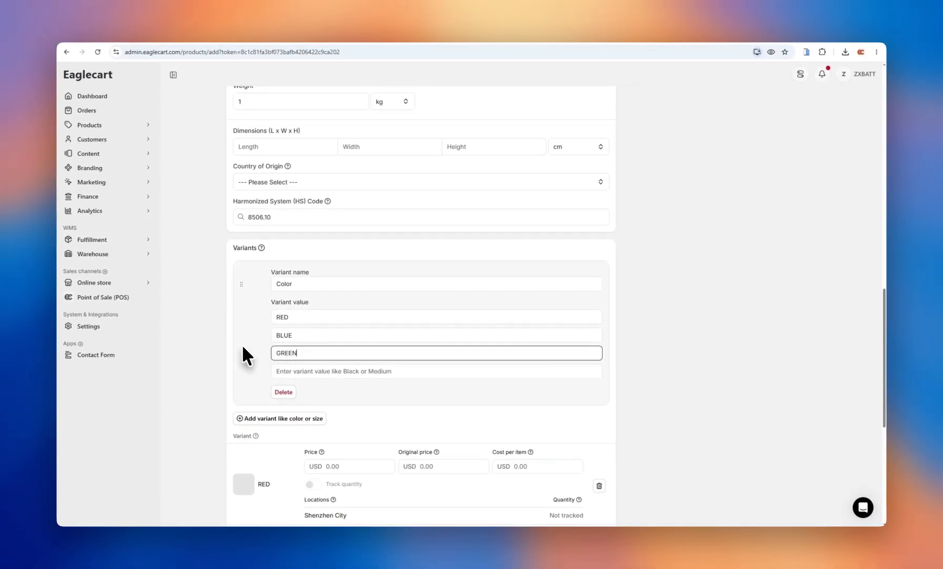
- Review the separate RED, BLUE and GREEN rows in the product's variant list
{"action": "scroll", "coordinate": [234, 345], "scroll_direction": "down", "scroll_amount": 2}
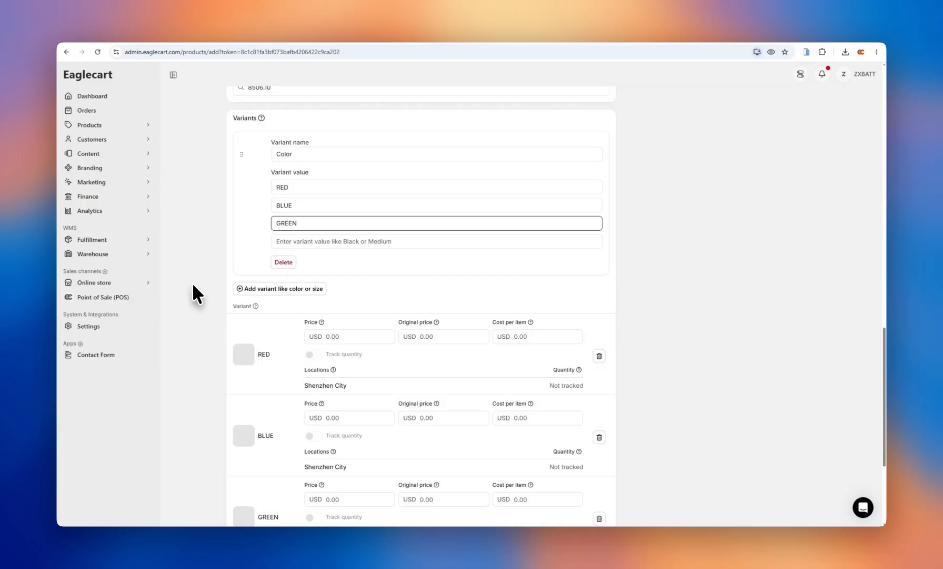
{"action": "scroll", "coordinate": [193, 286], "scroll_direction": "down", "scroll_amount": 2}
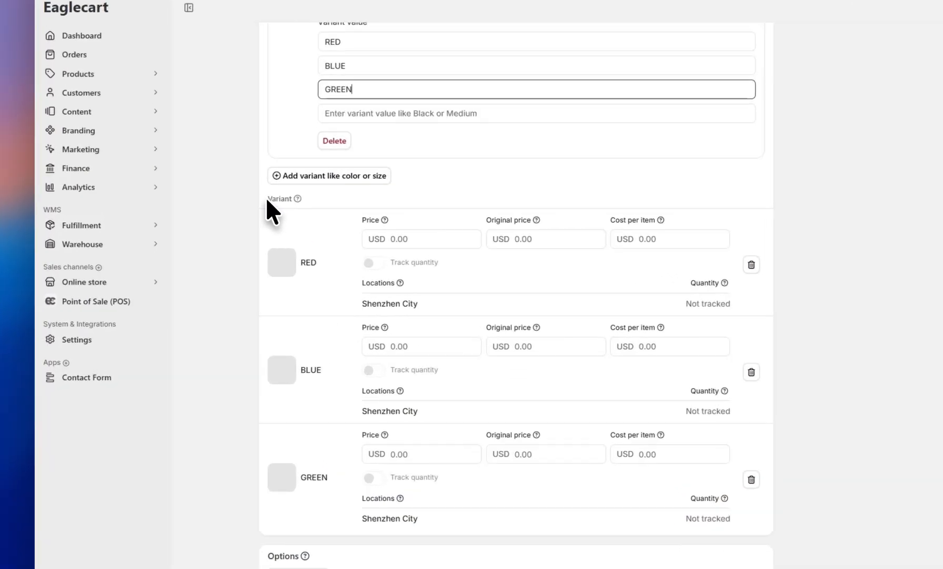
{"action": "left_click_drag", "start_coordinate": [234, 220], "coordinate": [256, 221]}
{"action": "left_click", "coordinate": [266, 266]}
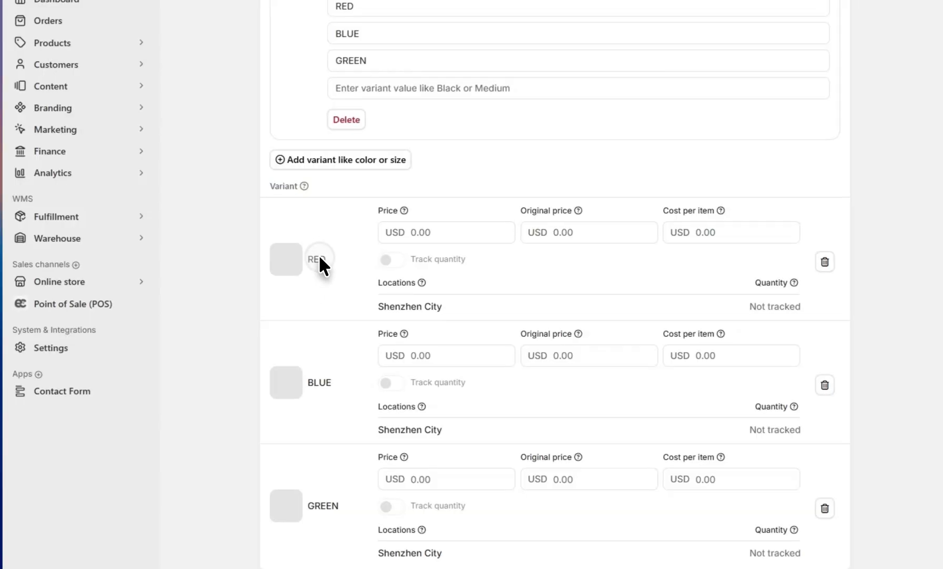
{"action": "left_click_drag", "start_coordinate": [319, 257], "coordinate": [308, 263]}
{"action": "left_click_drag", "start_coordinate": [332, 381], "coordinate": [308, 387]}
{"action": "left_click_drag", "start_coordinate": [339, 503], "coordinate": [320, 501]}
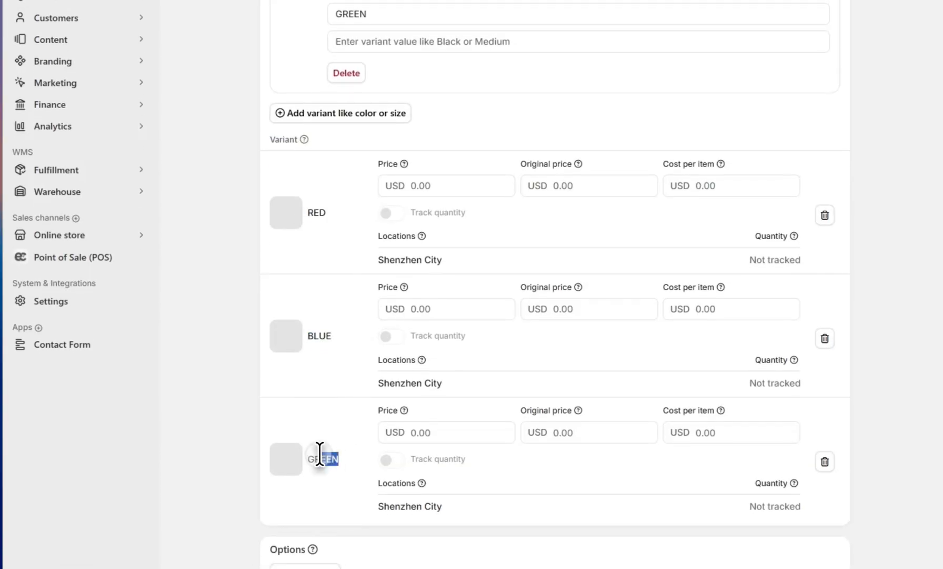
- Set the variant prices to USD 40 for RED and USD 60 for both BLUE and GREEN, and go to RED's Original price
{"action": "left_click", "coordinate": [415, 184]}
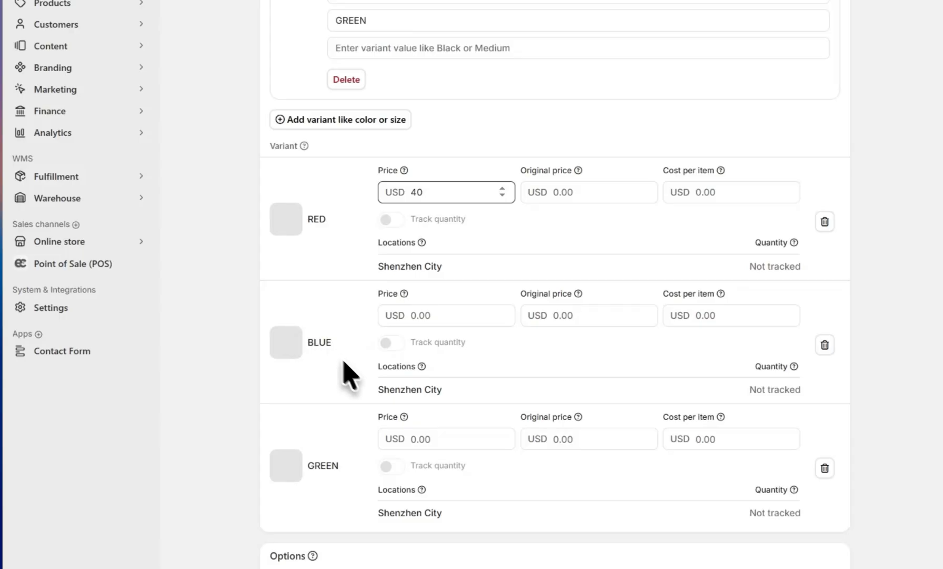
{"action": "left_click", "coordinate": [440, 317]}
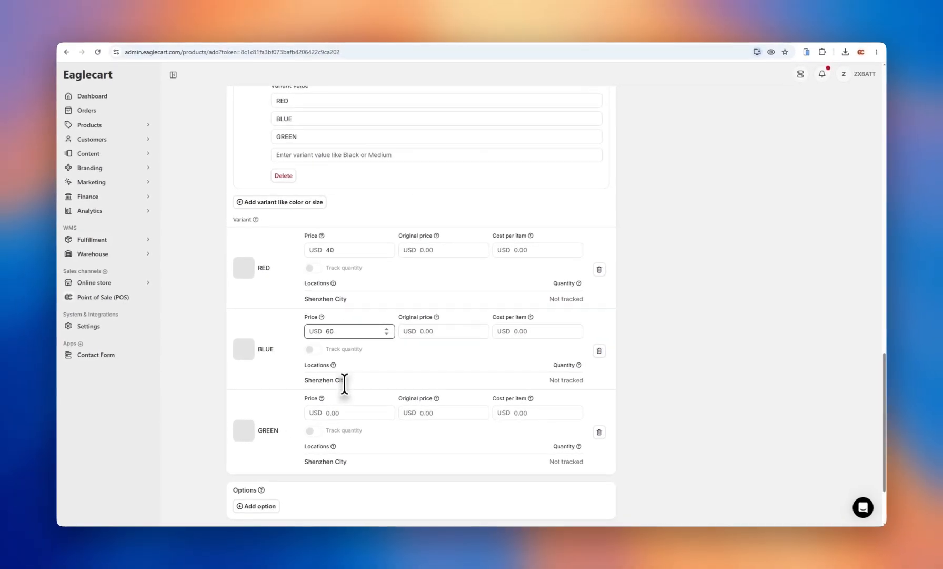
{"action": "left_click", "coordinate": [346, 409]}
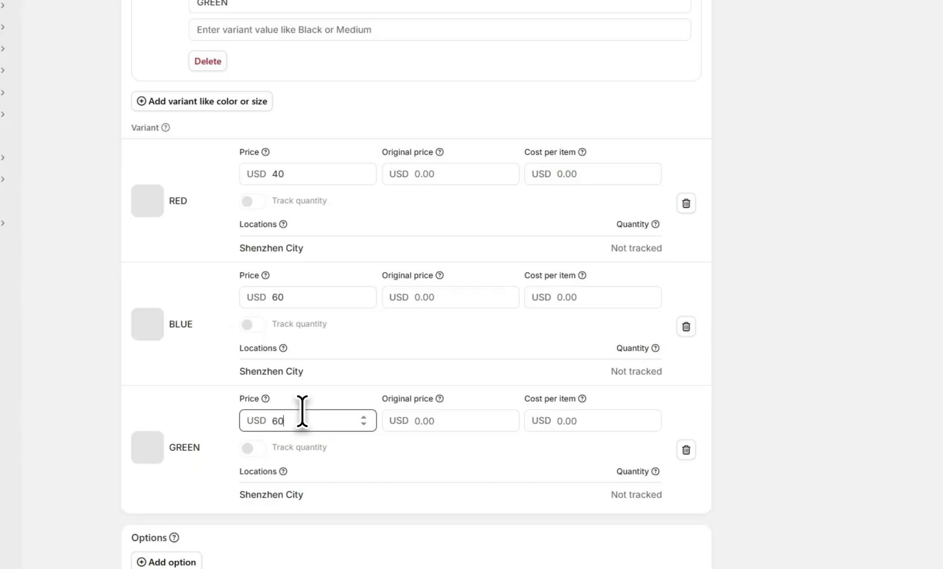
{"action": "left_click", "coordinate": [416, 175]}
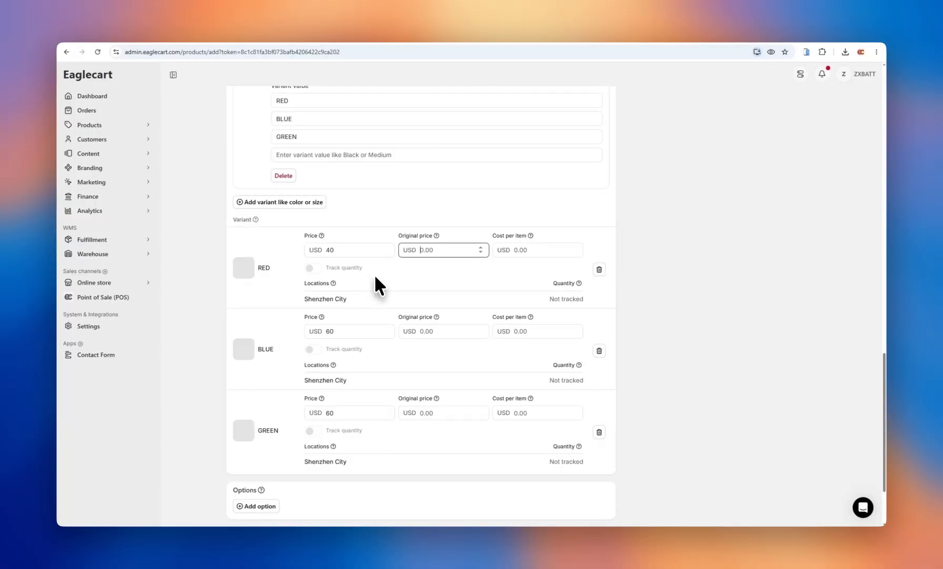
- Add a second product variant below Color and name it SIZE
{"action": "left_click", "coordinate": [548, 249]}
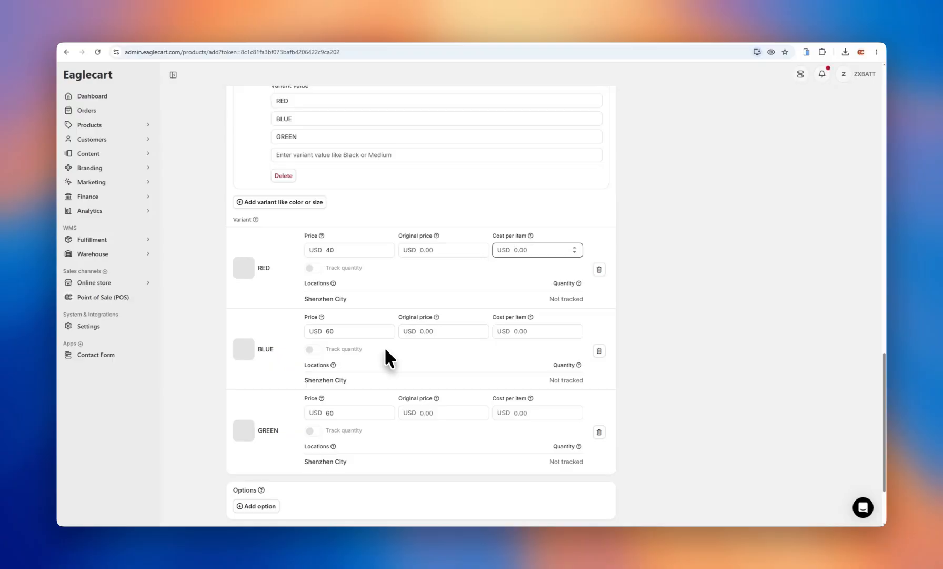
{"action": "scroll", "coordinate": [385, 350], "scroll_direction": "down", "scroll_amount": 3}
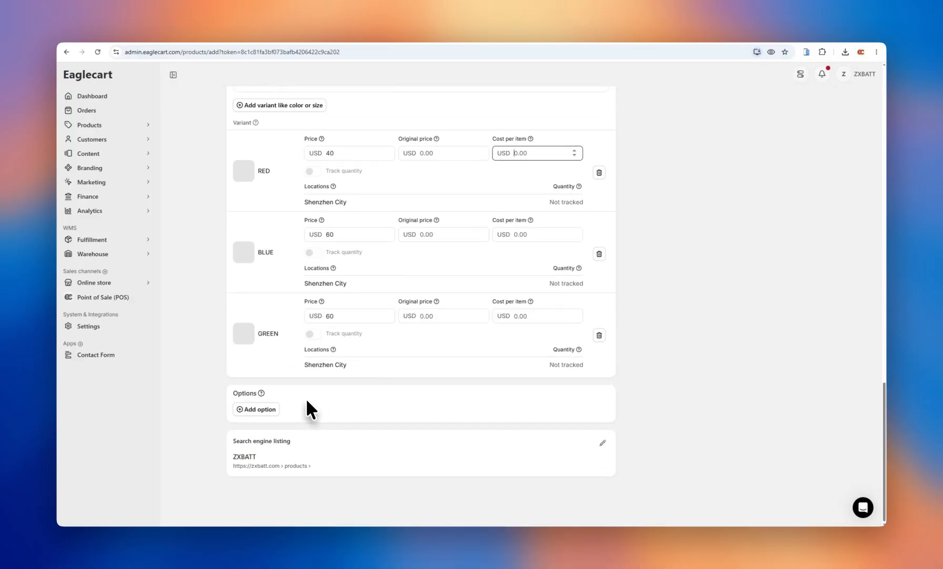
{"action": "scroll", "coordinate": [306, 397], "scroll_direction": "up", "scroll_amount": 3}
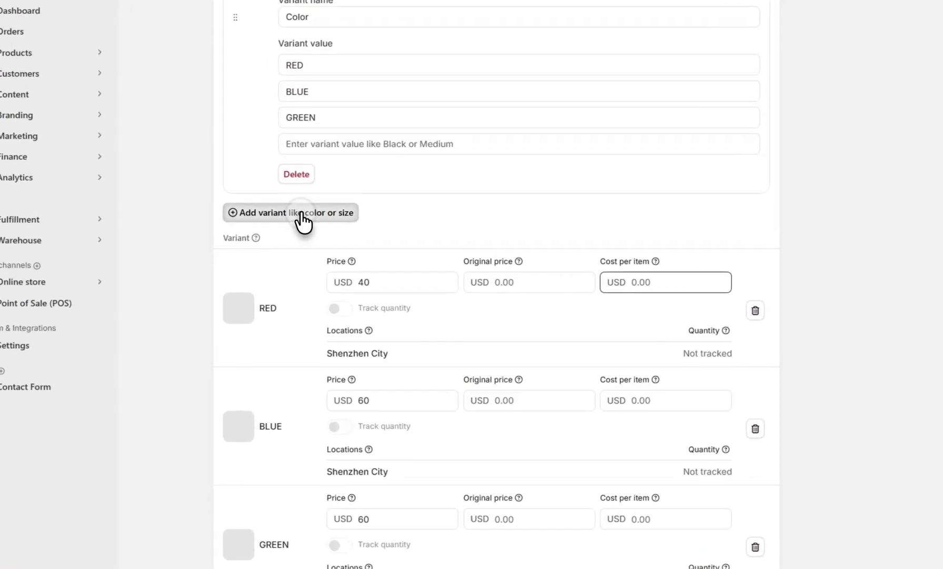
{"action": "left_click", "coordinate": [287, 233]}
{"action": "left_click", "coordinate": [317, 240]}
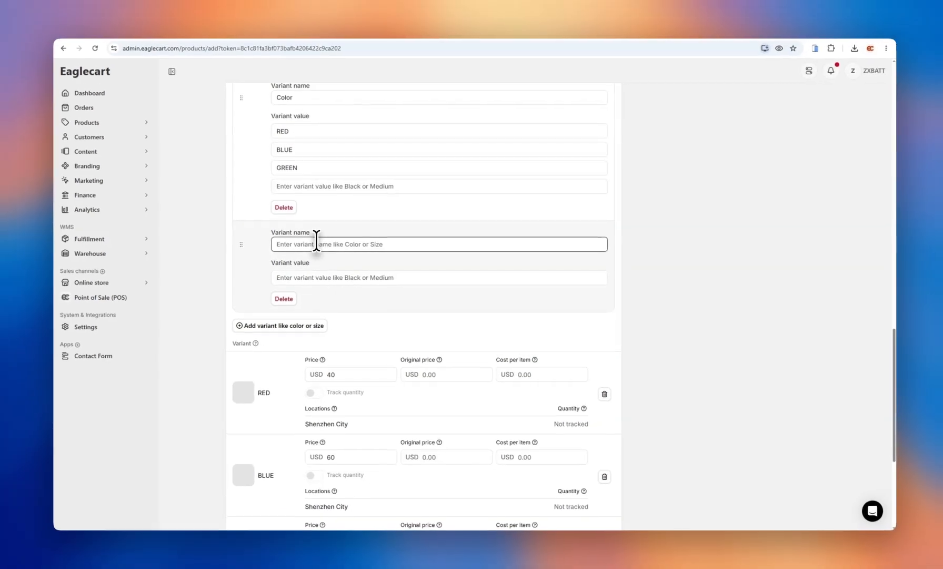
{"action": "type", "text": "s"}
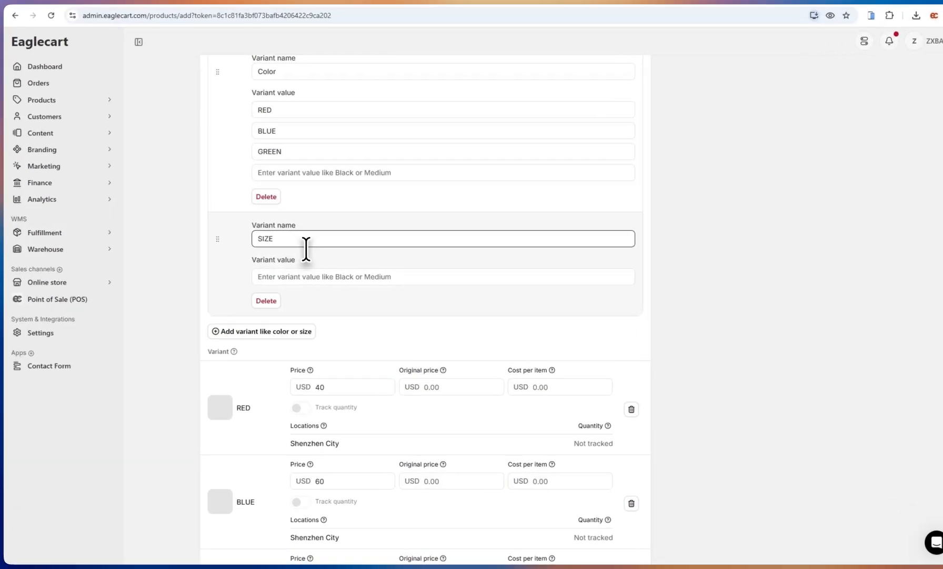
- Enter SMALL, LARGE and X LARGE as the values of the SIZE variant
{"action": "double_click", "coordinate": [332, 277]}
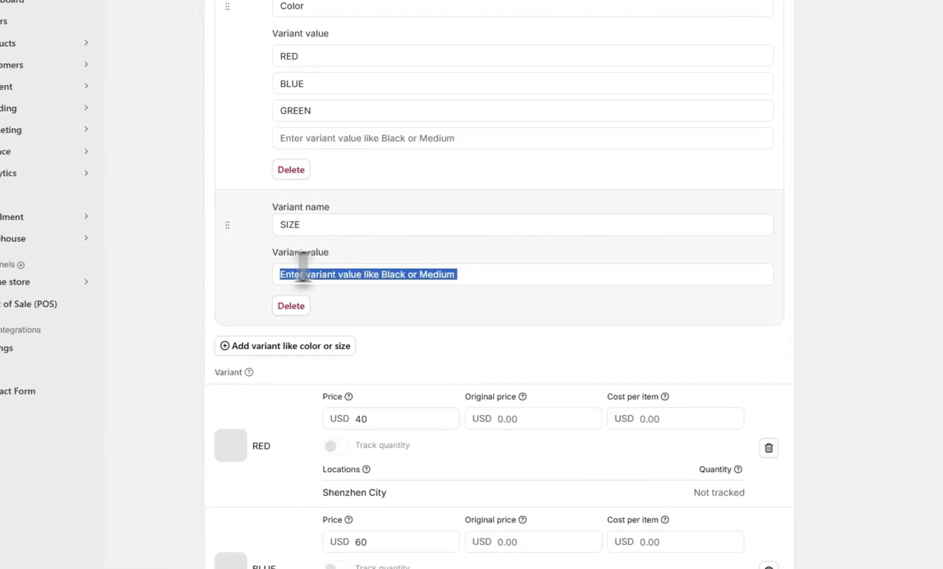
{"action": "left_click", "coordinate": [471, 273]}
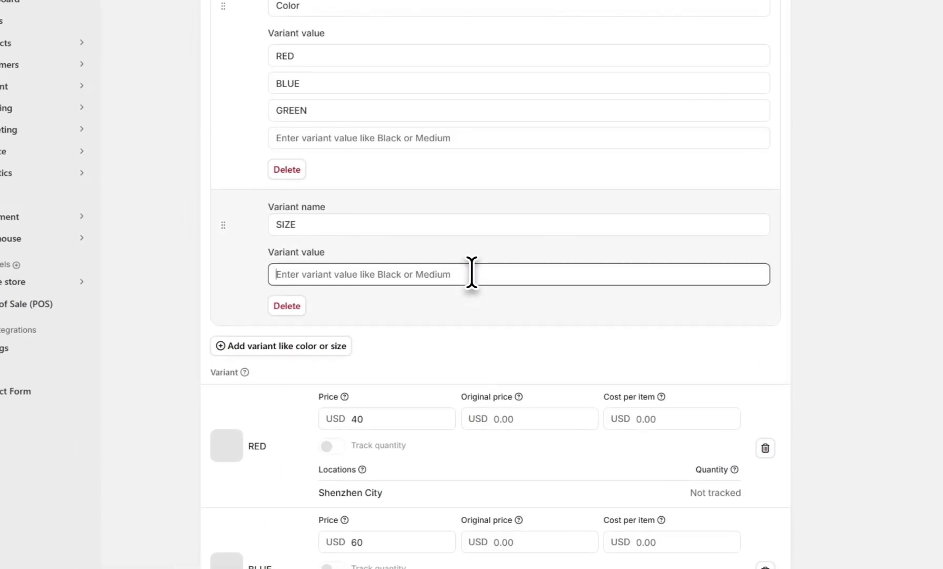
{"action": "type", "text": "SMALL"}
{"action": "left_click", "coordinate": [387, 292]}
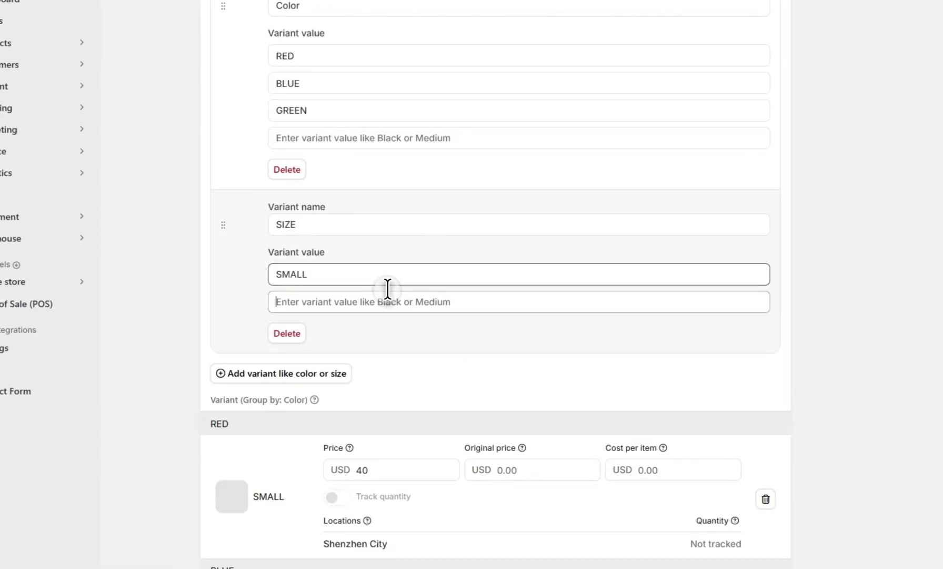
{"action": "type", "text": "LARGE"}
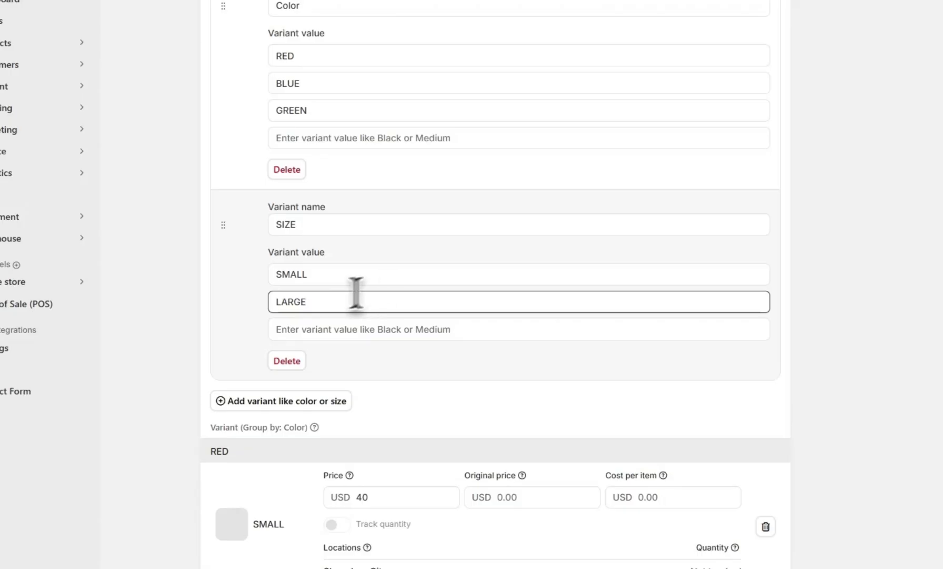
{"action": "left_click", "coordinate": [297, 328]}
{"action": "type", "text": "X LARGE"}
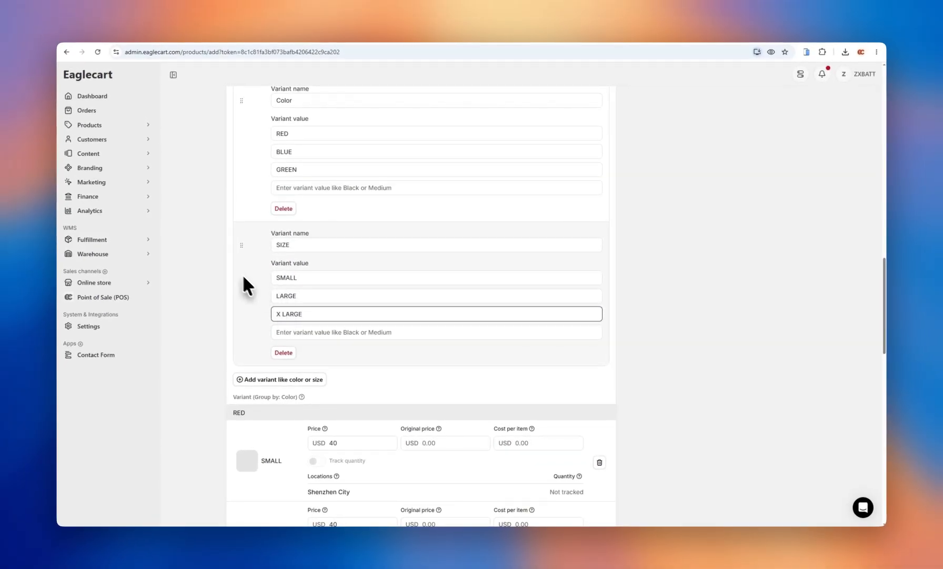
- Examine the SMALL, LARGE and X LARGE rows grouped under RED in the variant list
{"action": "scroll", "coordinate": [213, 257], "scroll_direction": "down", "scroll_amount": 3}
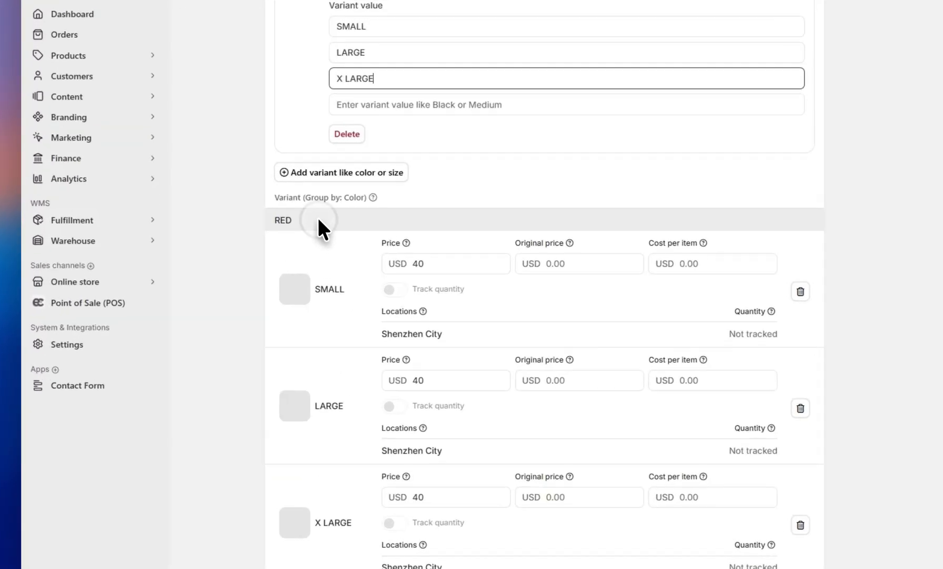
{"action": "double_click", "coordinate": [239, 240]}
{"action": "left_click", "coordinate": [272, 236]}
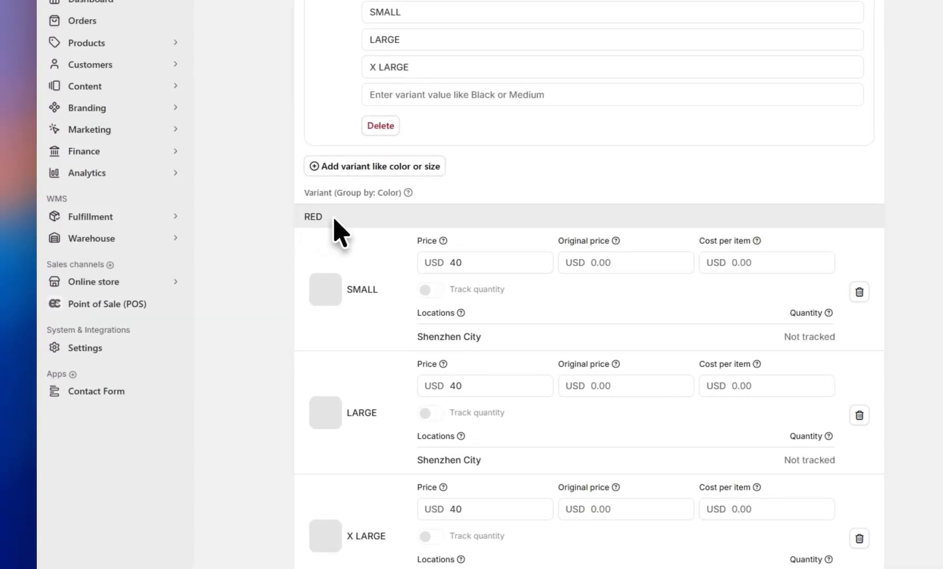
{"action": "left_click_drag", "start_coordinate": [322, 216], "coordinate": [305, 216]}
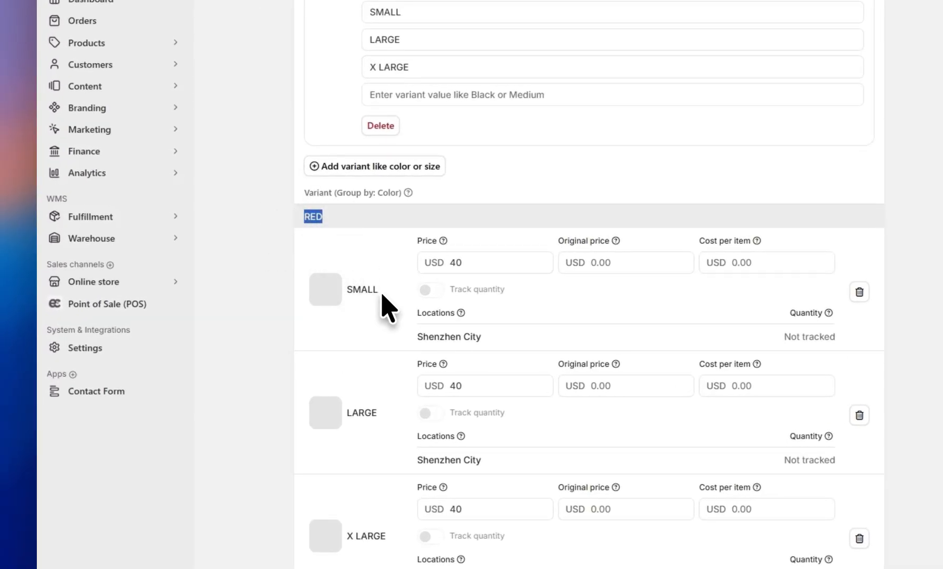
{"action": "left_click_drag", "start_coordinate": [379, 289], "coordinate": [349, 294]}
{"action": "left_click_drag", "start_coordinate": [379, 413], "coordinate": [344, 404]}
{"action": "scroll", "coordinate": [373, 363], "scroll_direction": "down", "scroll_amount": 3}
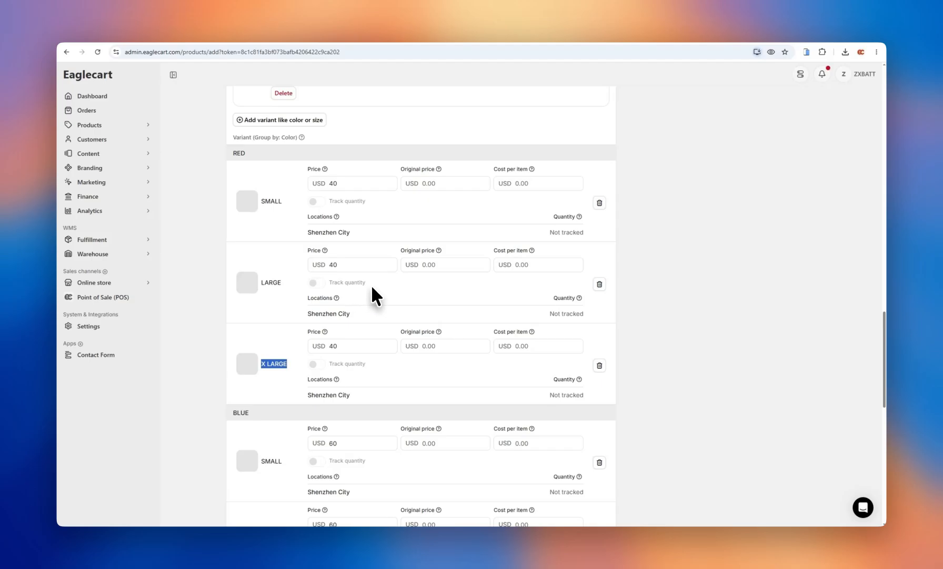
- Compare the size rows across the RED, BLUE and GREEN groups and look back over the variant definitions
{"action": "scroll", "coordinate": [372, 287], "scroll_direction": "down", "scroll_amount": 4}
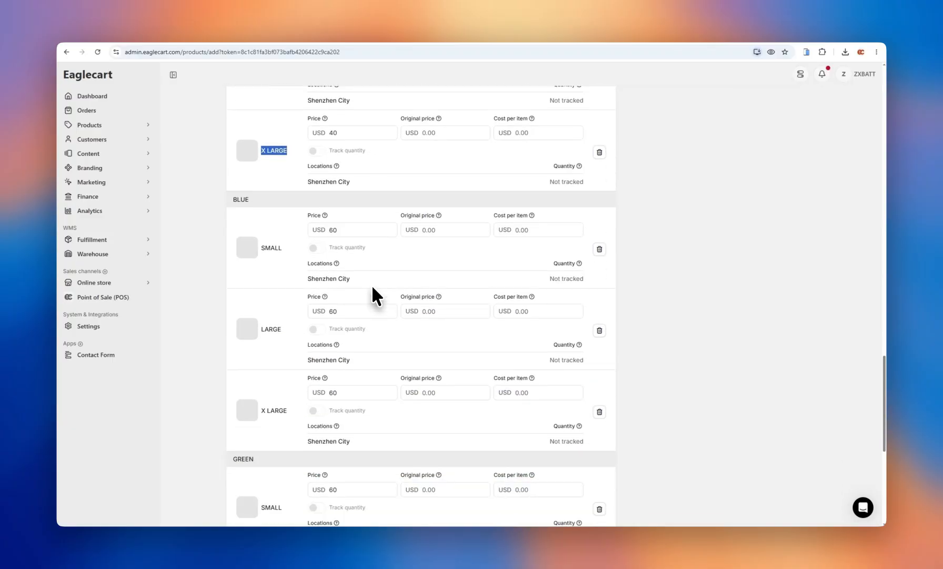
{"action": "scroll", "coordinate": [372, 284], "scroll_direction": "up", "scroll_amount": 5}
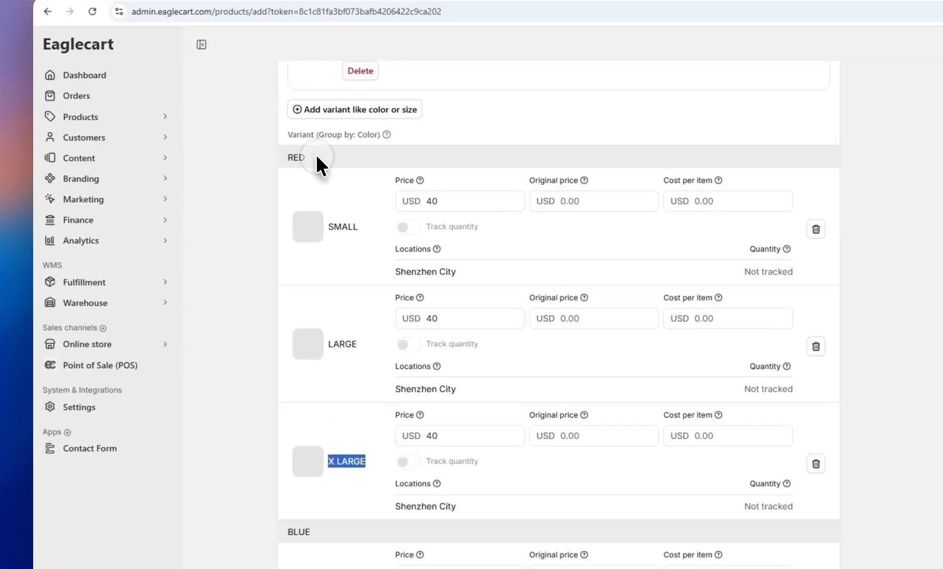
{"action": "double_click", "coordinate": [240, 154]}
{"action": "scroll", "coordinate": [295, 284], "scroll_direction": "down", "scroll_amount": 5}
{"action": "left_click_drag", "start_coordinate": [360, 224], "coordinate": [288, 310]}
{"action": "scroll", "coordinate": [288, 310], "scroll_direction": "down", "scroll_amount": 4}
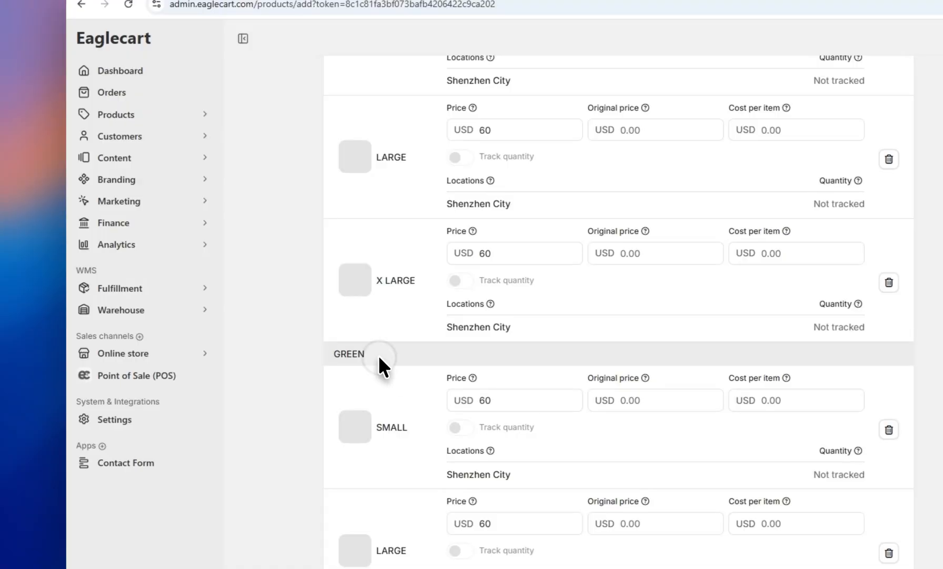
{"action": "left_click_drag", "start_coordinate": [381, 369], "coordinate": [290, 373]}
{"action": "scroll", "coordinate": [291, 374], "scroll_direction": "down", "scroll_amount": 3}
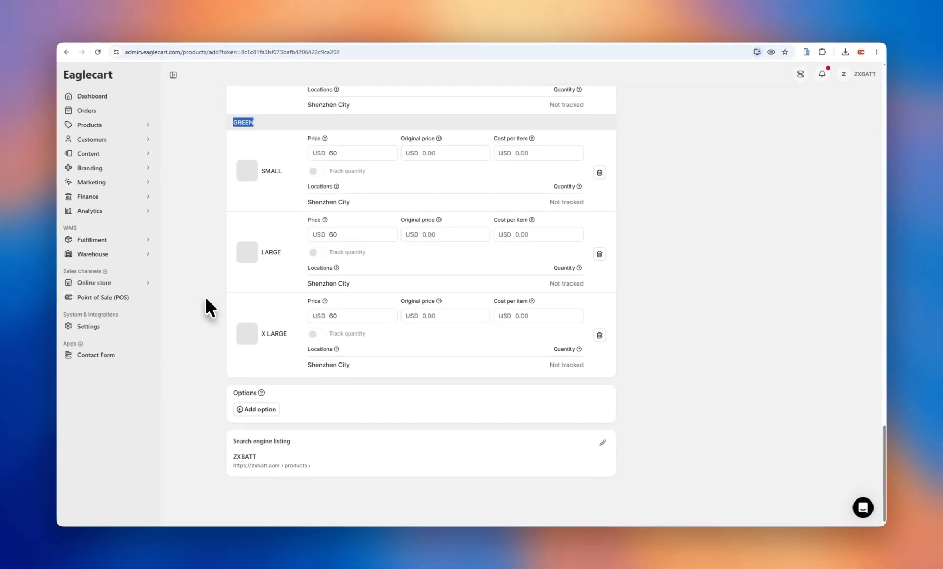
{"action": "scroll", "coordinate": [206, 298], "scroll_direction": "up", "scroll_amount": 14}
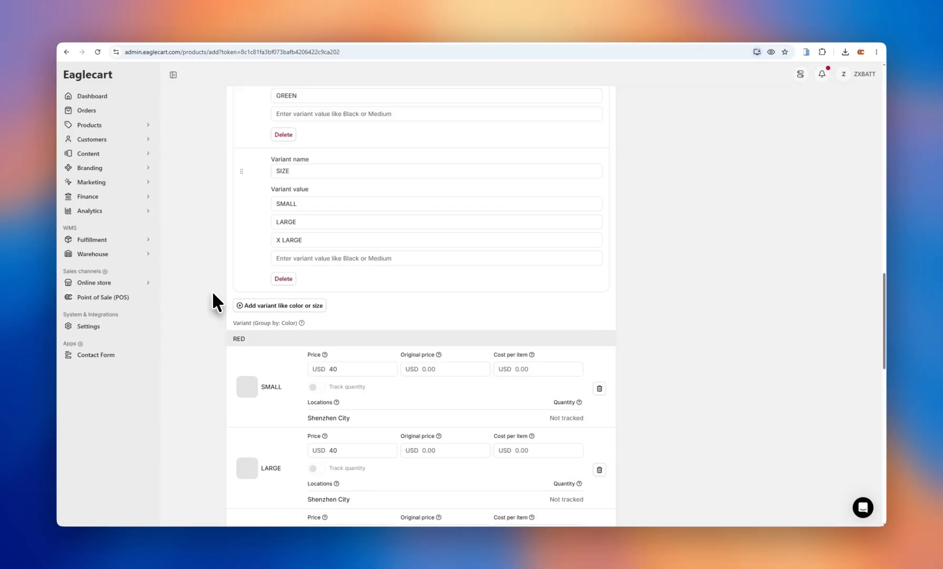
{"action": "scroll", "coordinate": [213, 295], "scroll_direction": "up", "scroll_amount": 6}
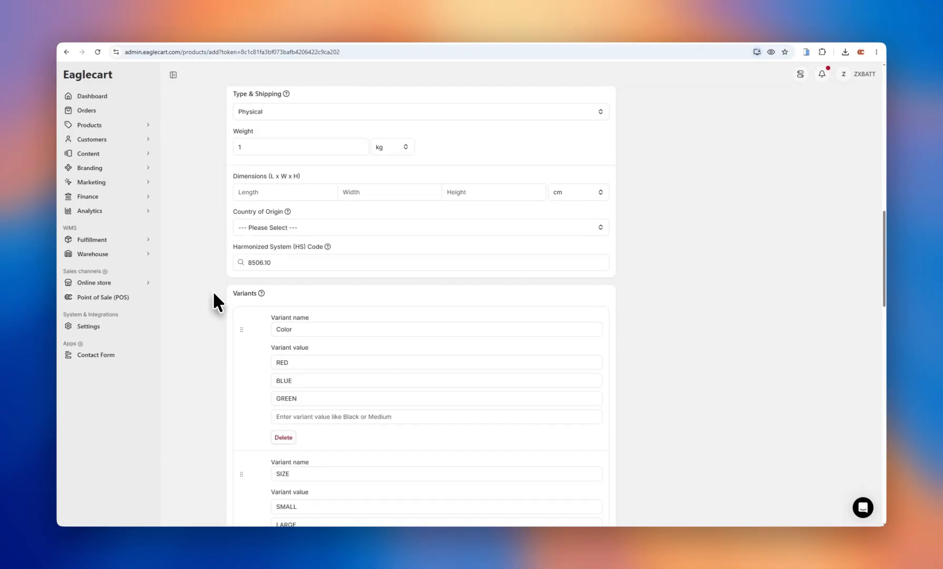
- Add a product option named BUNDLE and set its type to Selection
{"action": "scroll", "coordinate": [214, 294], "scroll_direction": "down", "scroll_amount": 20}
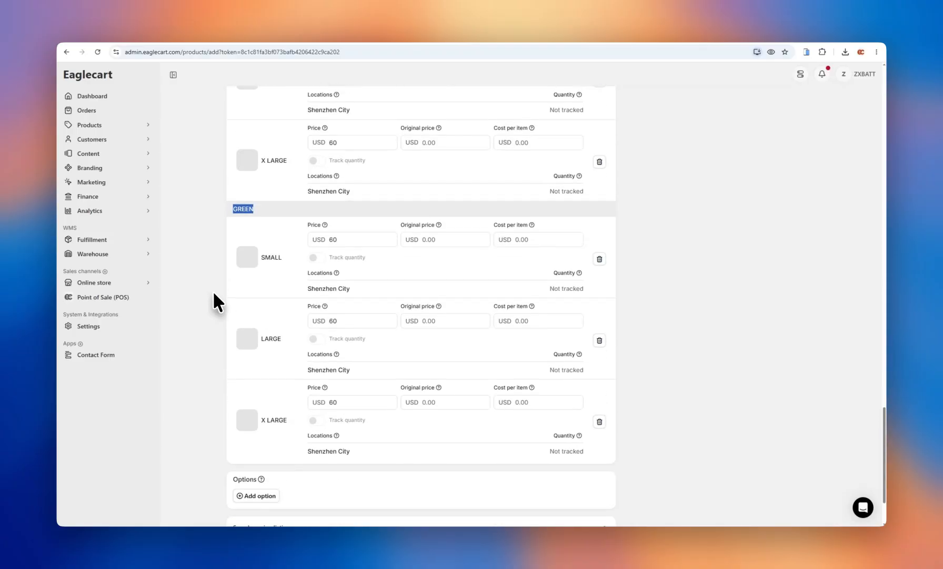
{"action": "scroll", "coordinate": [213, 290], "scroll_direction": "down", "scroll_amount": 1}
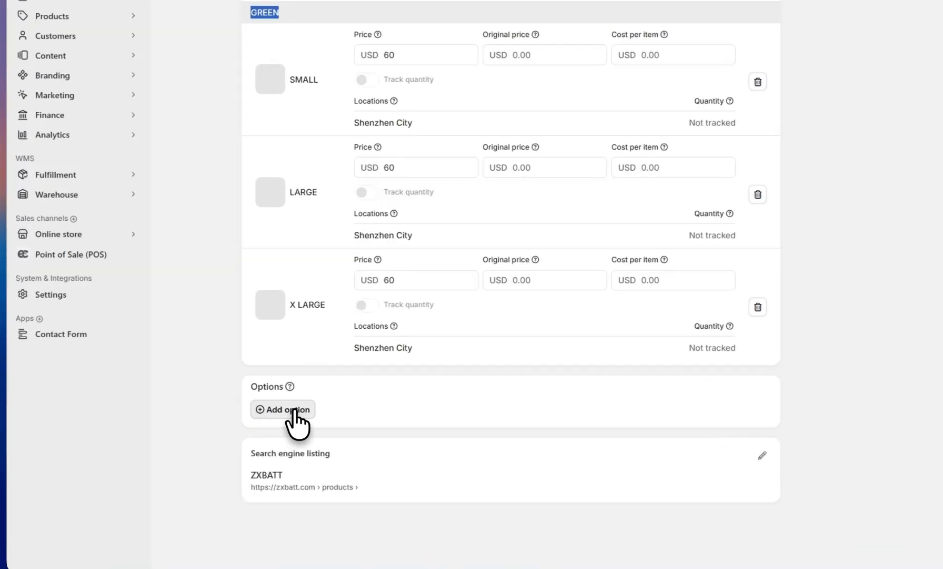
{"action": "left_click", "coordinate": [297, 416]}
{"action": "scroll", "coordinate": [219, 337], "scroll_direction": "down", "scroll_amount": 3}
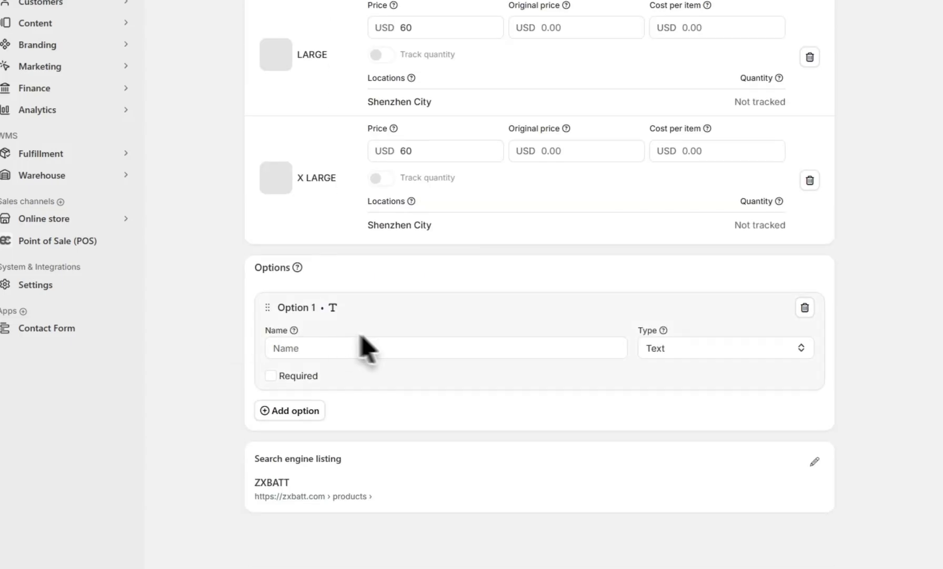
{"action": "left_click", "coordinate": [409, 348]}
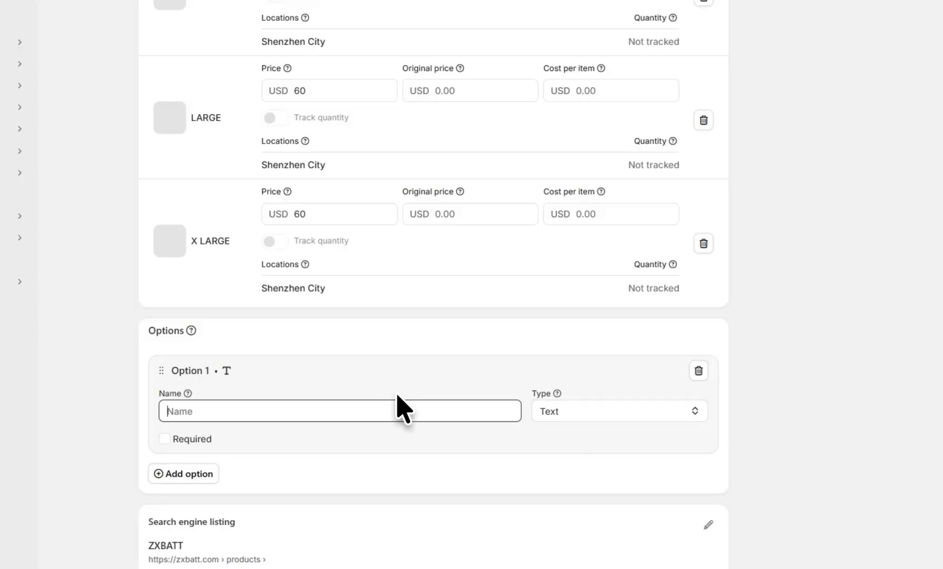
{"action": "type", "text": "NDLE"}
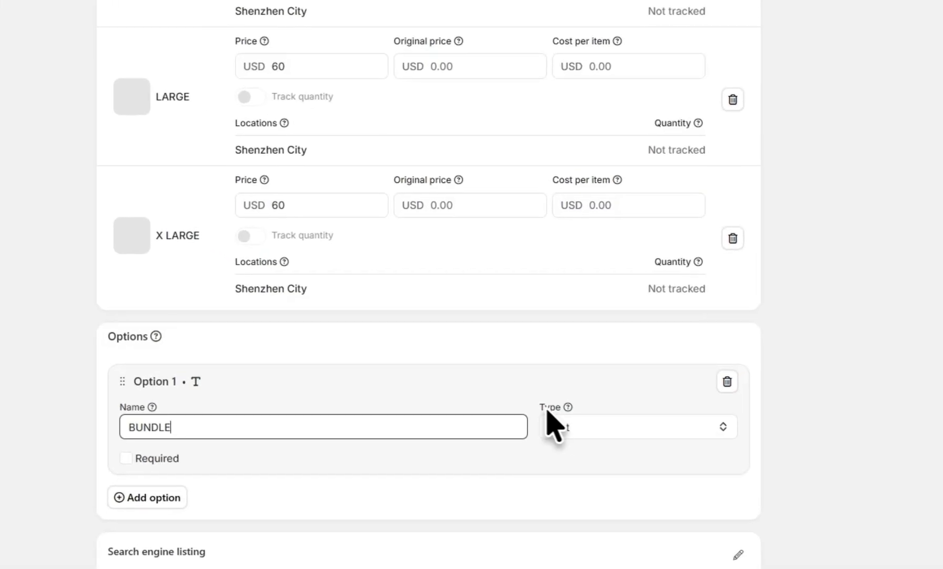
{"action": "left_click", "coordinate": [550, 426]}
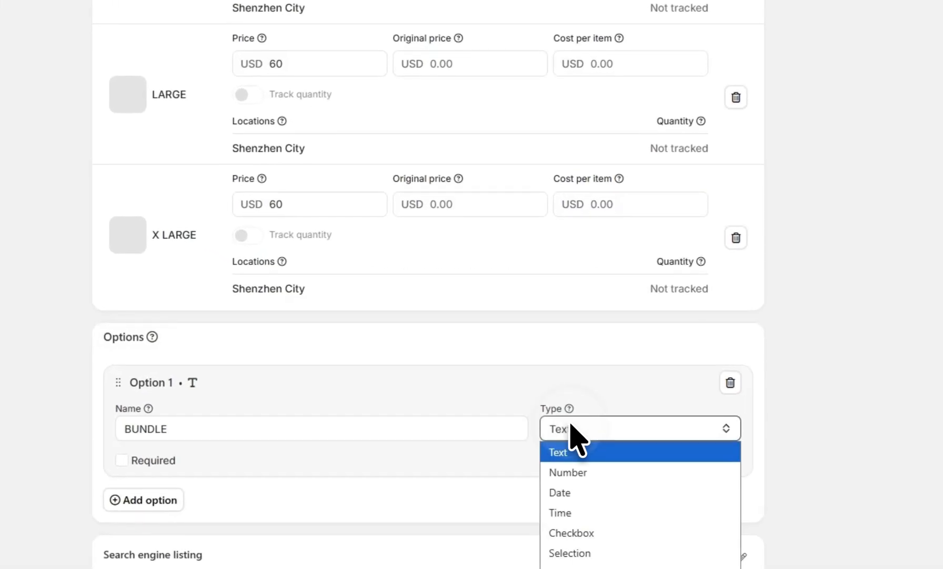
{"action": "scroll", "coordinate": [605, 448], "scroll_direction": "down", "scroll_amount": 3}
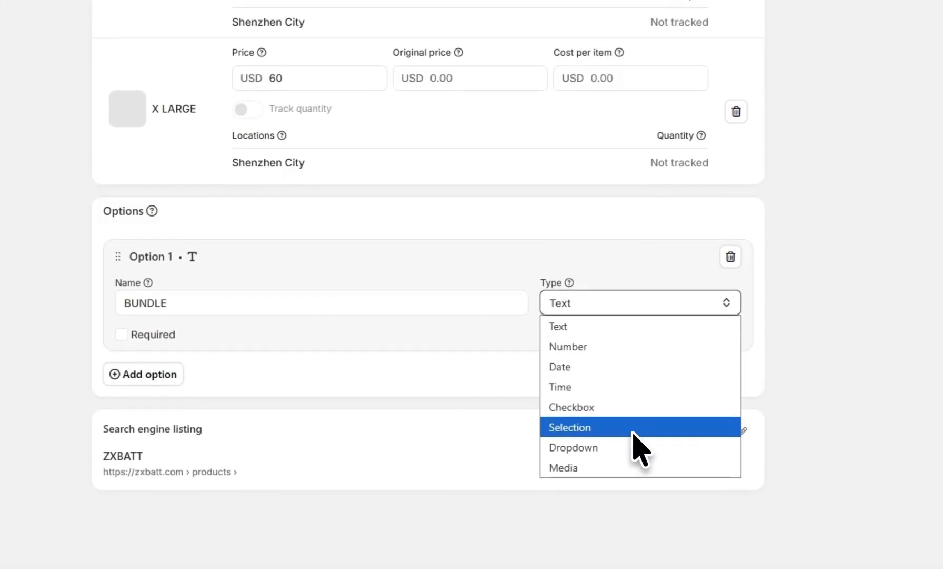
{"action": "left_click", "coordinate": [631, 424]}
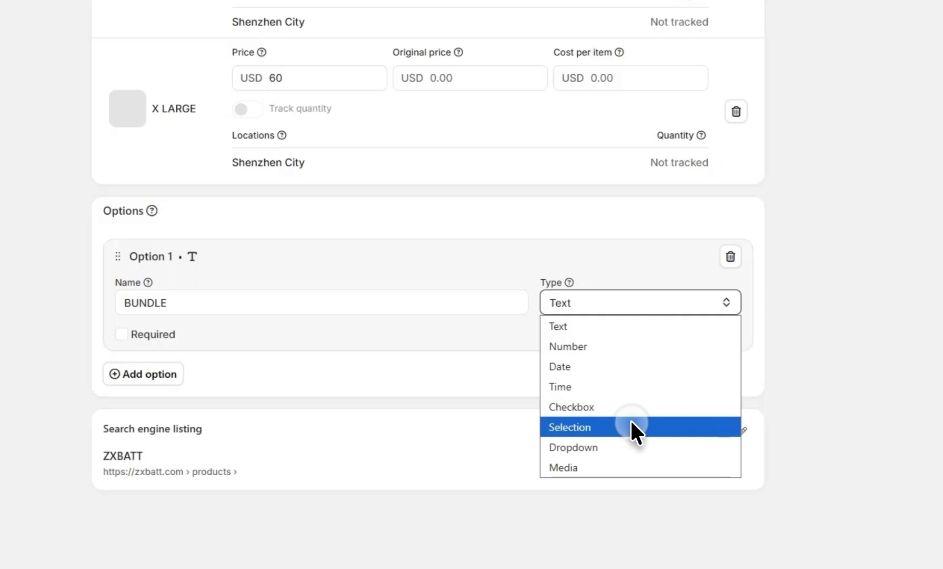
- Name the first choice of the BUNDLE option 2 PICES BUNDLE
{"action": "left_click", "coordinate": [226, 419]}
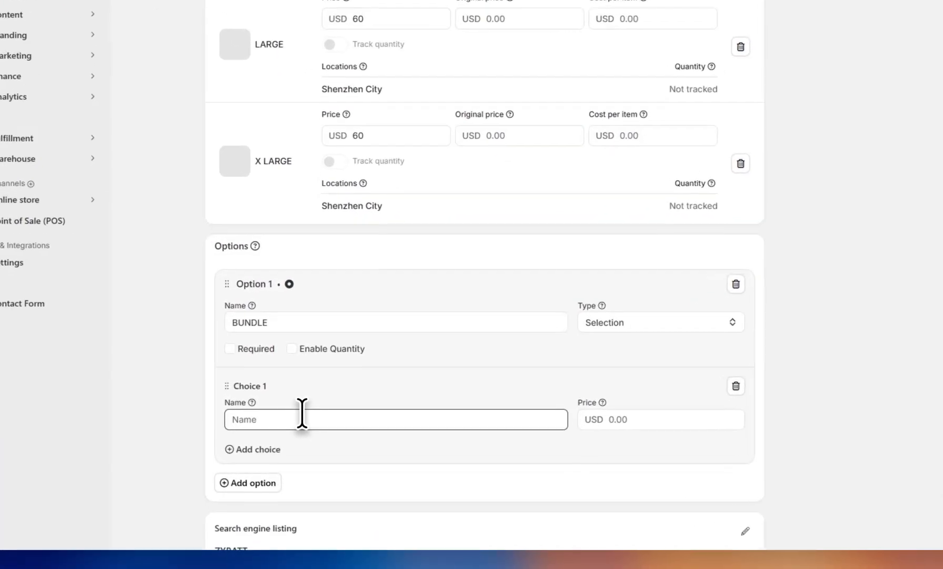
{"action": "type", "text": "2 PlCES BUNDL"}
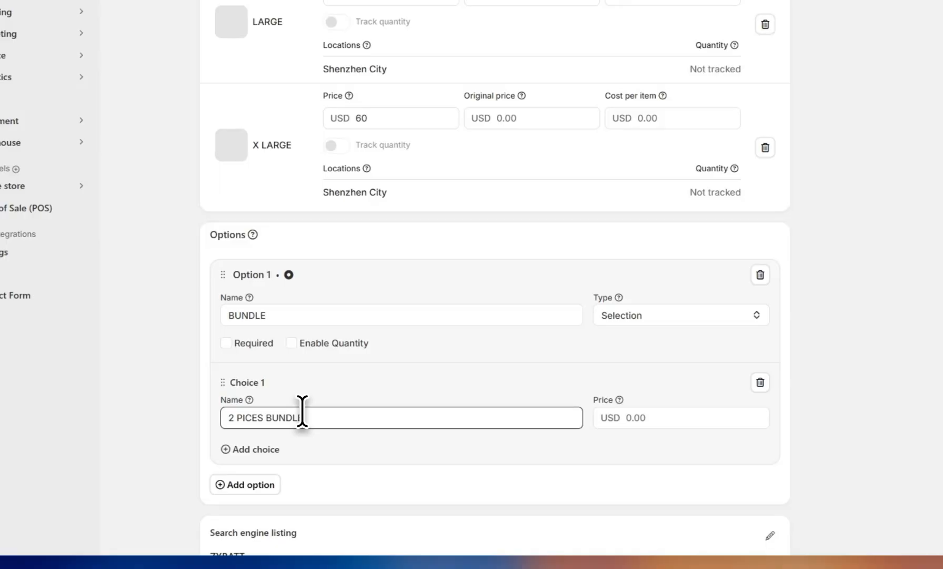
{"action": "type", "text": "E"}
- Add a second choice to the BUNDLE option and name it 3 PICES BUNDLES
{"action": "left_click", "coordinate": [253, 448]}
{"action": "scroll", "coordinate": [288, 415], "scroll_direction": "down", "scroll_amount": 3}
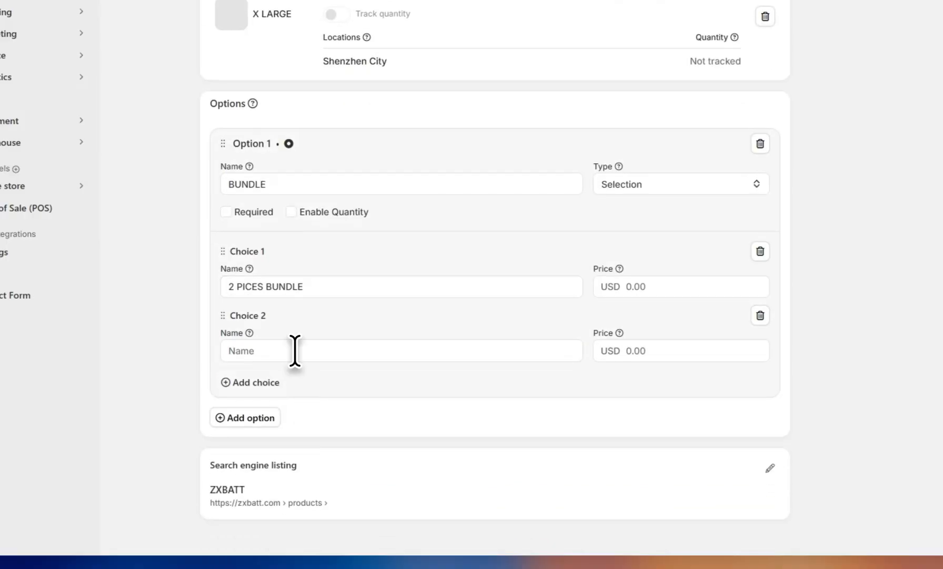
{"action": "left_click", "coordinate": [295, 350]}
{"action": "type", "text": "3 pi"}
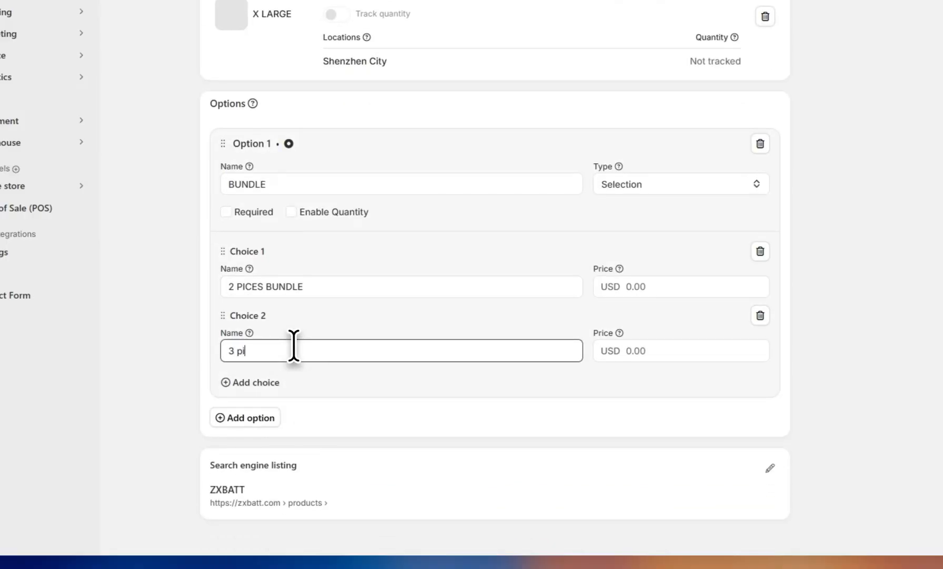
{"action": "key", "text": "BackSpace"}
{"action": "key", "text": "BackSpace"}
{"action": "type", "text": "PICES BUNDLES"}
- Set the choice prices to USD 20 for 2 PICES BUNDLE and USD 30 for 3 PICES BUNDLES
{"action": "left_click", "coordinate": [635, 286]}
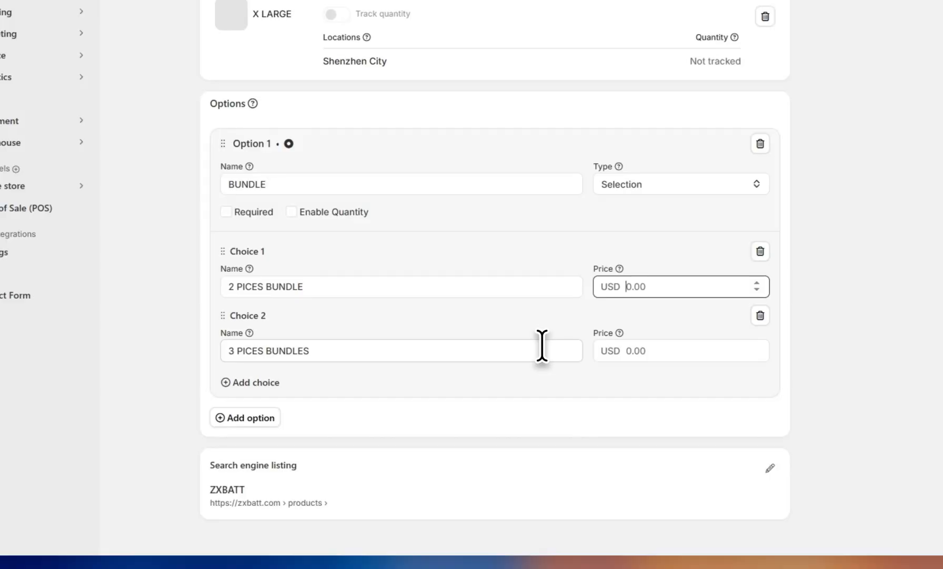
{"action": "type", "text": "20"}
{"action": "left_click", "coordinate": [658, 356]}
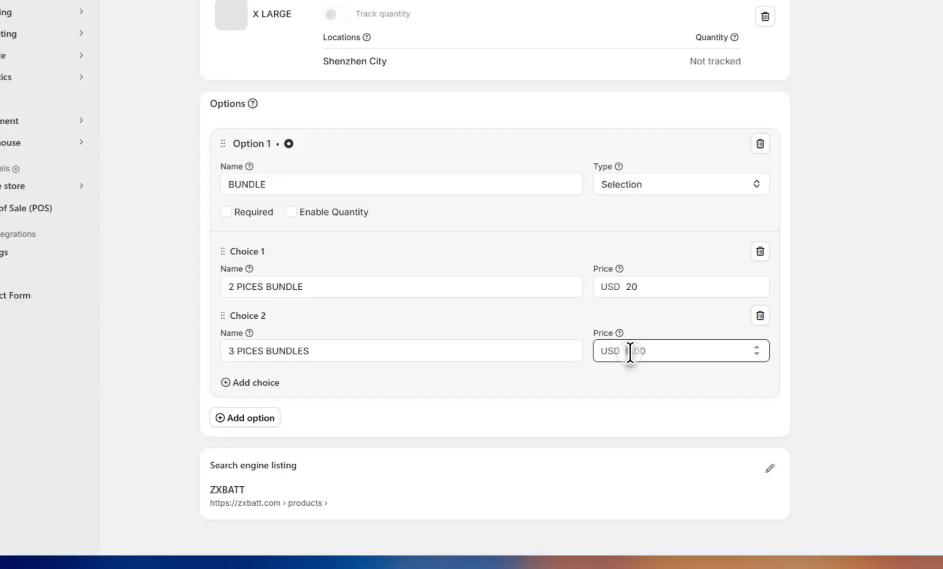
{"action": "type", "text": "0"}
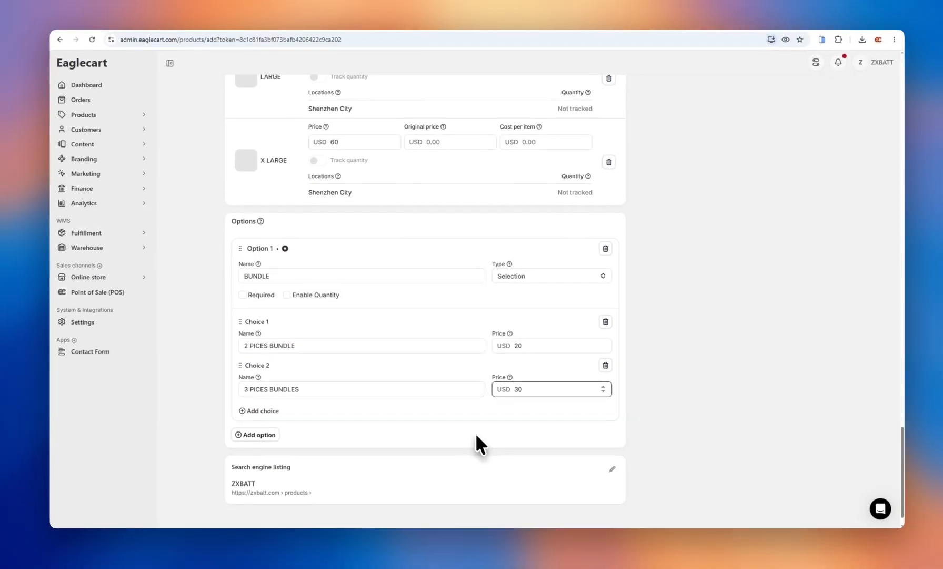
- Make the BUNDLE option required
{"action": "scroll", "coordinate": [566, 417], "scroll_direction": "down", "scroll_amount": 2}
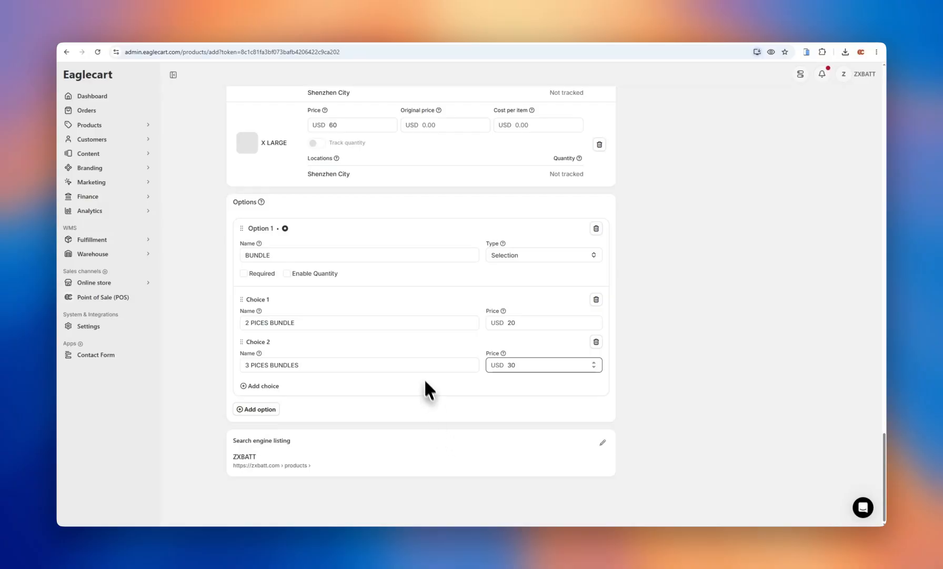
{"action": "left_click", "coordinate": [254, 274]}
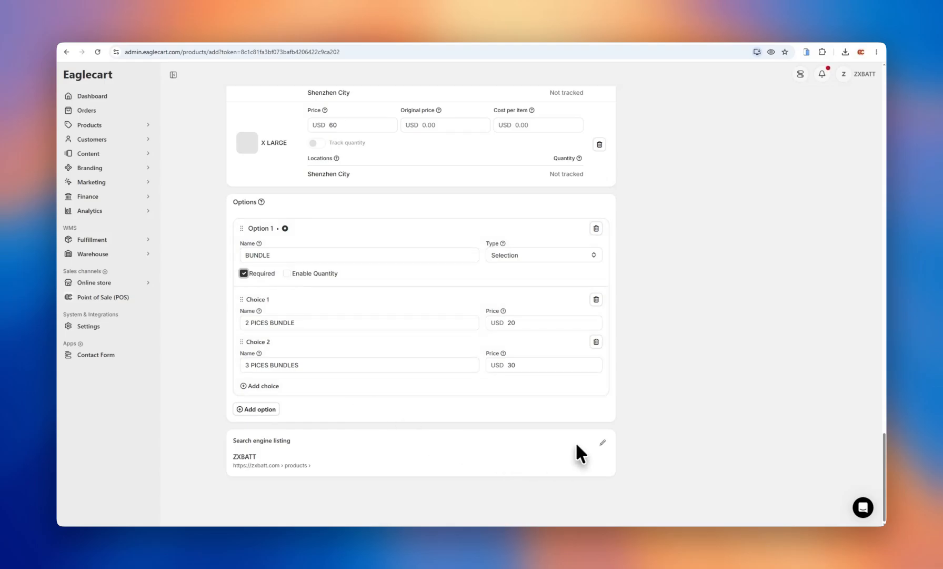
- Open the search engine listing for editing and examine its meta title, meta description and URL fields
{"action": "left_click", "coordinate": [601, 448]}
{"action": "scroll", "coordinate": [465, 413], "scroll_direction": "down", "scroll_amount": 3}
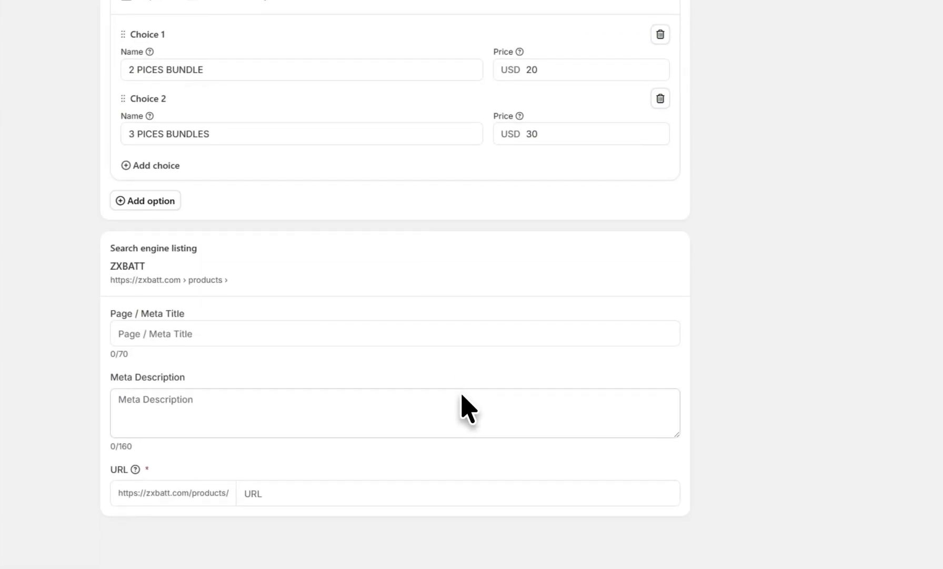
{"action": "left_click_drag", "start_coordinate": [213, 248], "coordinate": [112, 245]}
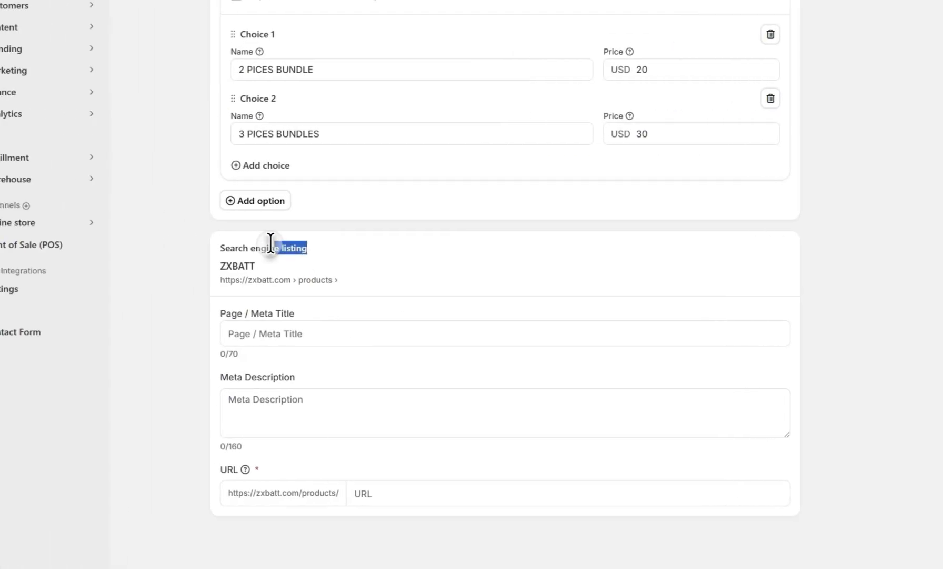
{"action": "left_click_drag", "start_coordinate": [285, 243], "coordinate": [276, 249]}
{"action": "left_click", "coordinate": [243, 292]}
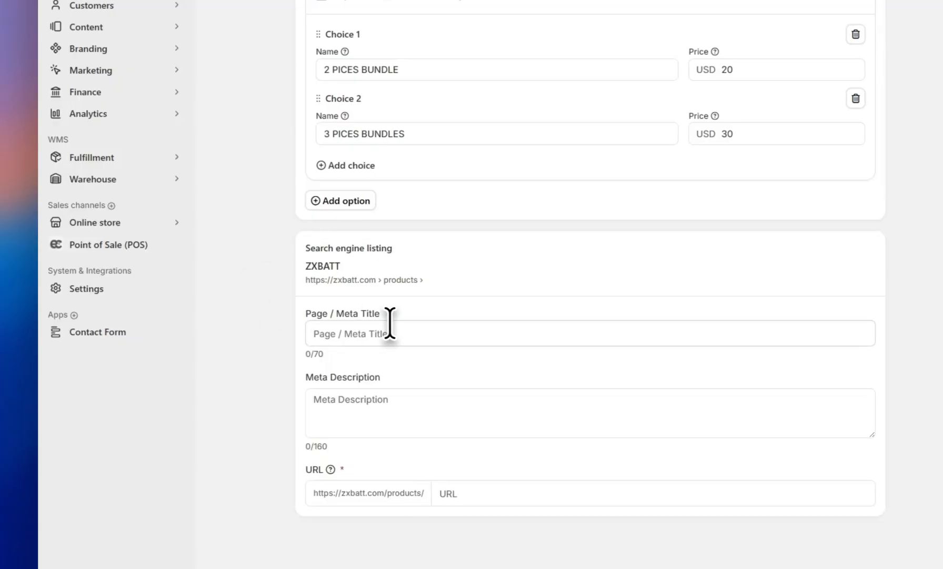
{"action": "left_click", "coordinate": [416, 337]}
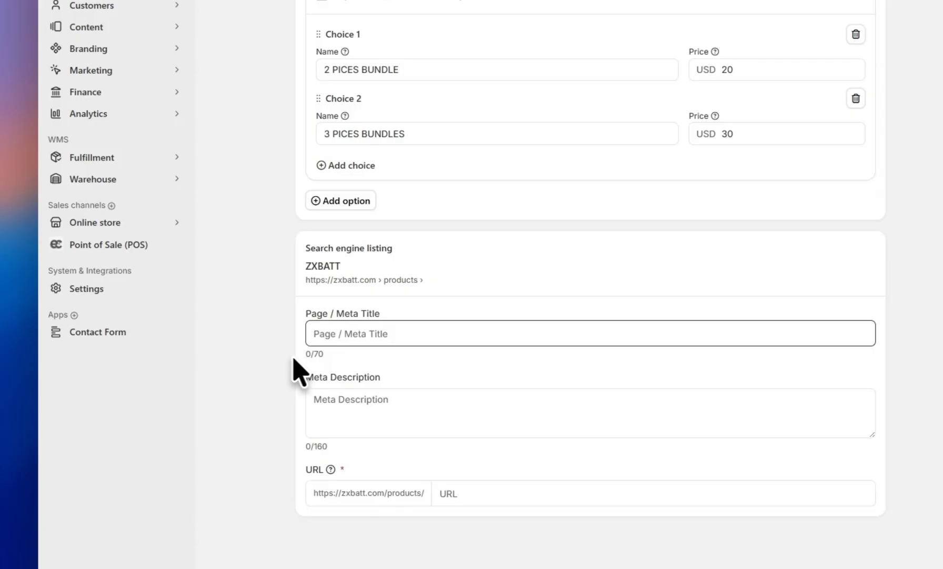
{"action": "left_click", "coordinate": [387, 406]}
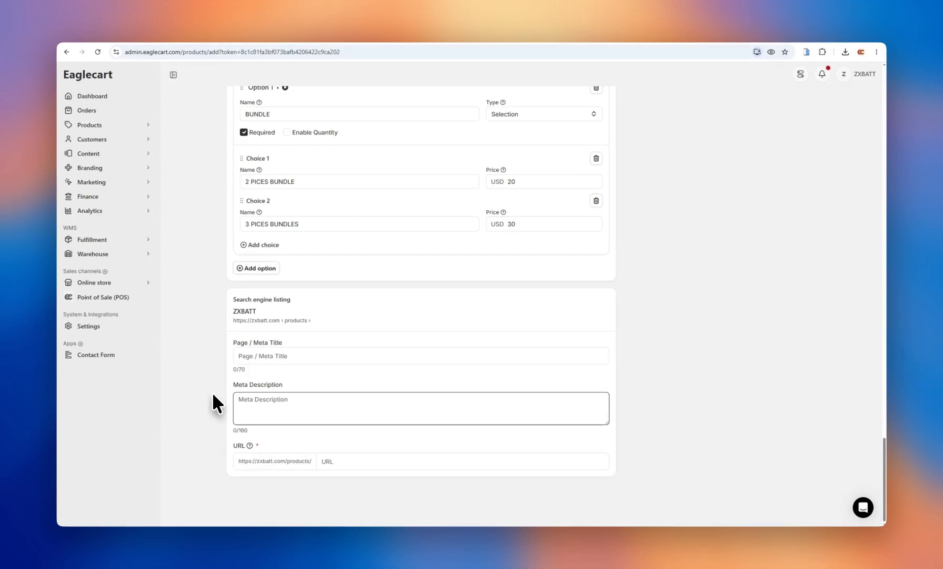
{"action": "left_click", "coordinate": [348, 462]}
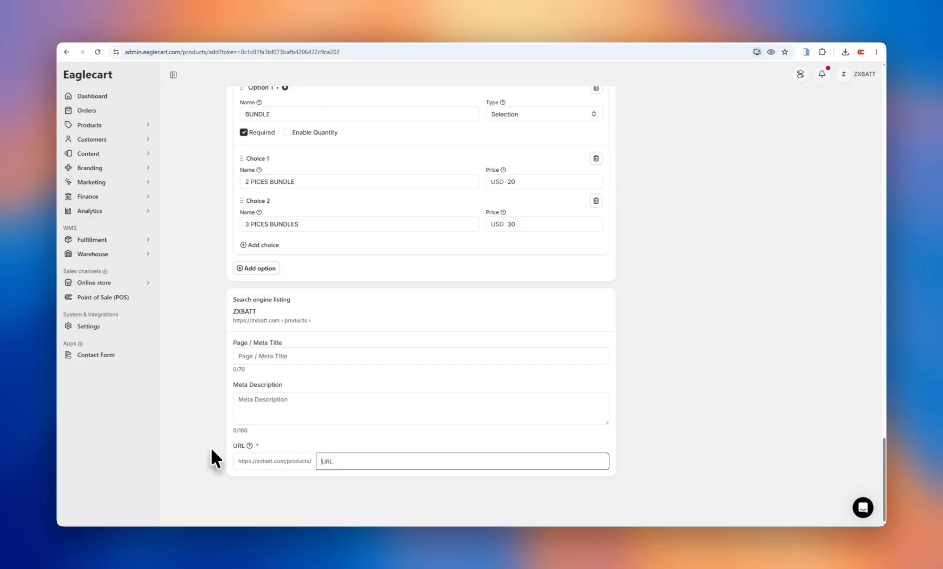
- Examine the Class and Vendor fields under Product organization, including the vendors offered
{"action": "scroll", "coordinate": [211, 446], "scroll_direction": "up", "scroll_amount": 4}
{"action": "scroll", "coordinate": [210, 447], "scroll_direction": "down", "scroll_amount": 5}
{"action": "scroll", "coordinate": [212, 446], "scroll_direction": "up", "scroll_amount": 8}
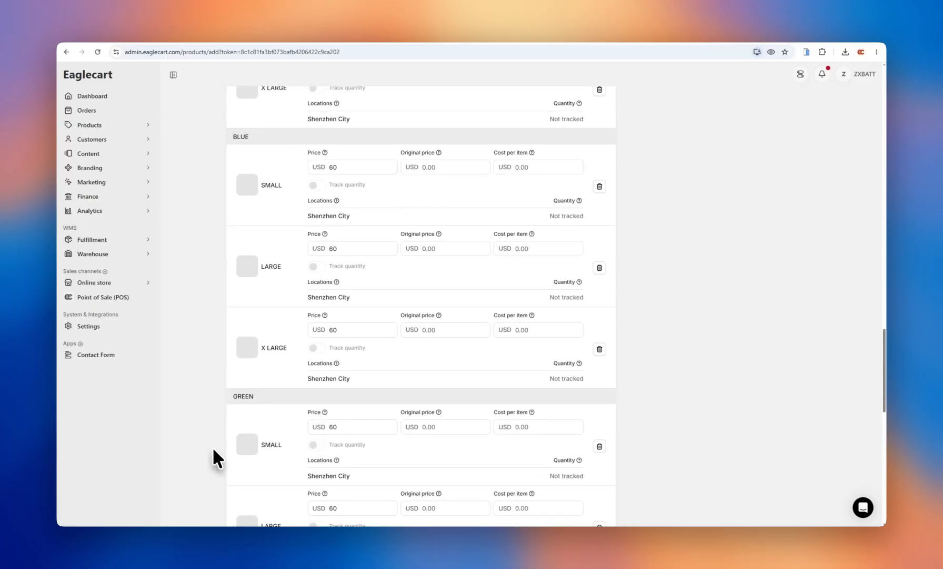
{"action": "scroll", "coordinate": [213, 446], "scroll_direction": "up", "scroll_amount": 10}
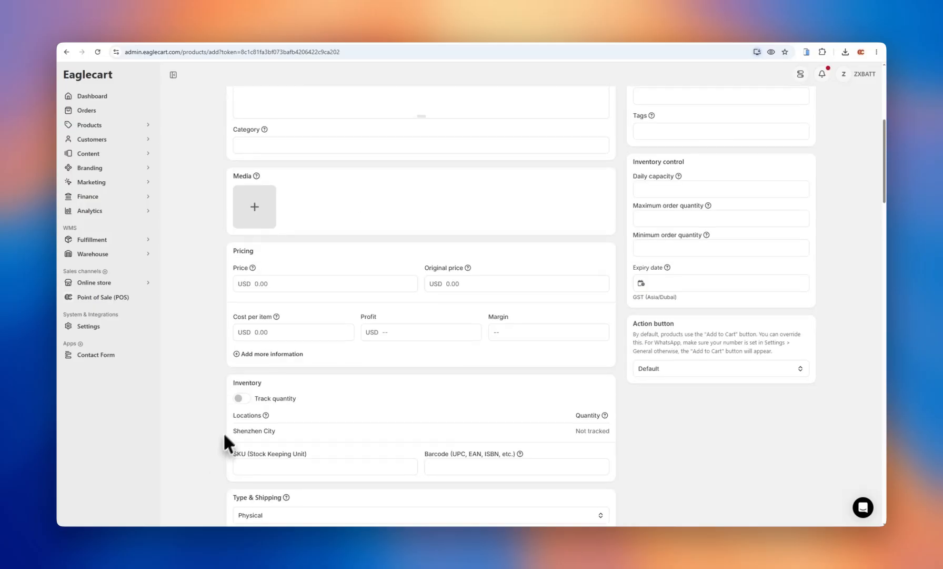
{"action": "scroll", "coordinate": [223, 432], "scroll_direction": "up", "scroll_amount": 4}
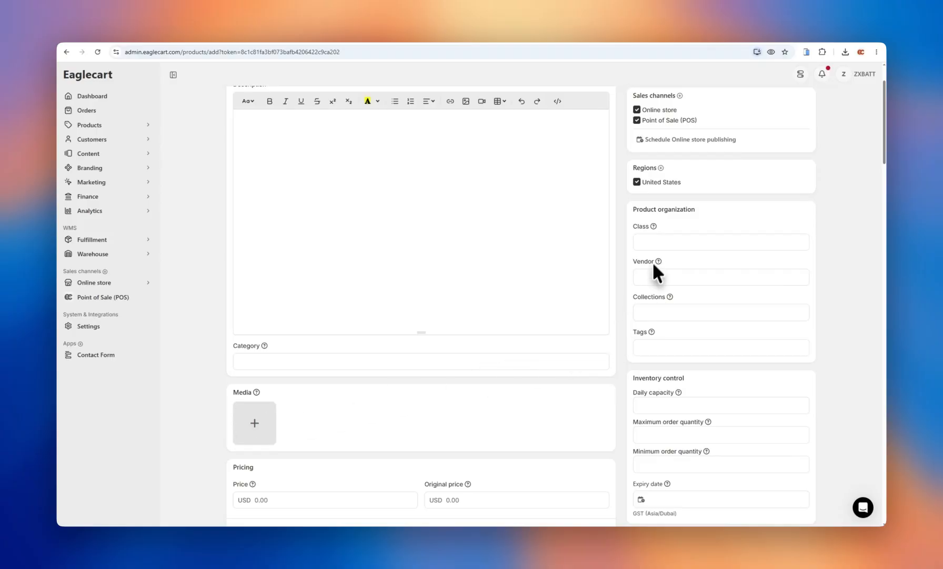
{"action": "left_click", "coordinate": [673, 242]}
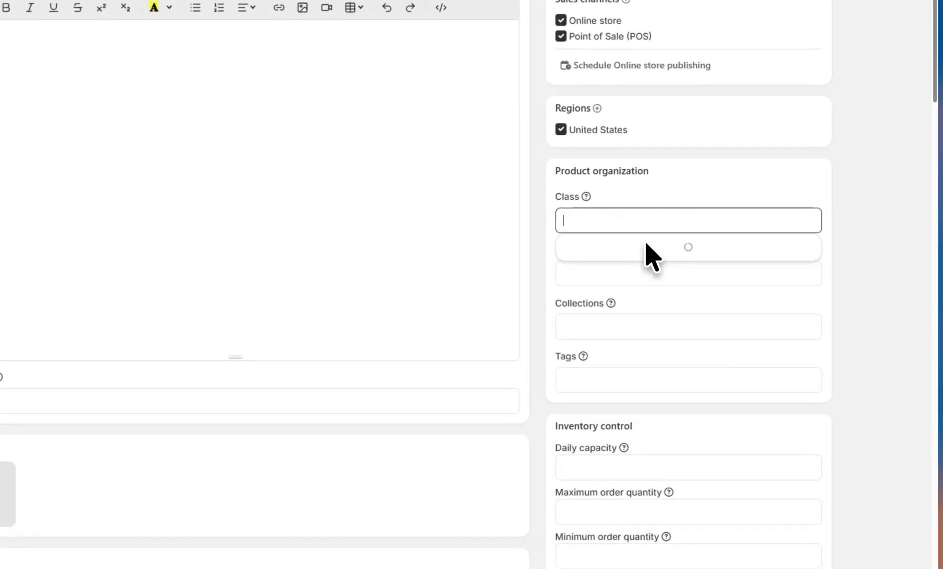
{"action": "left_click", "coordinate": [653, 198]}
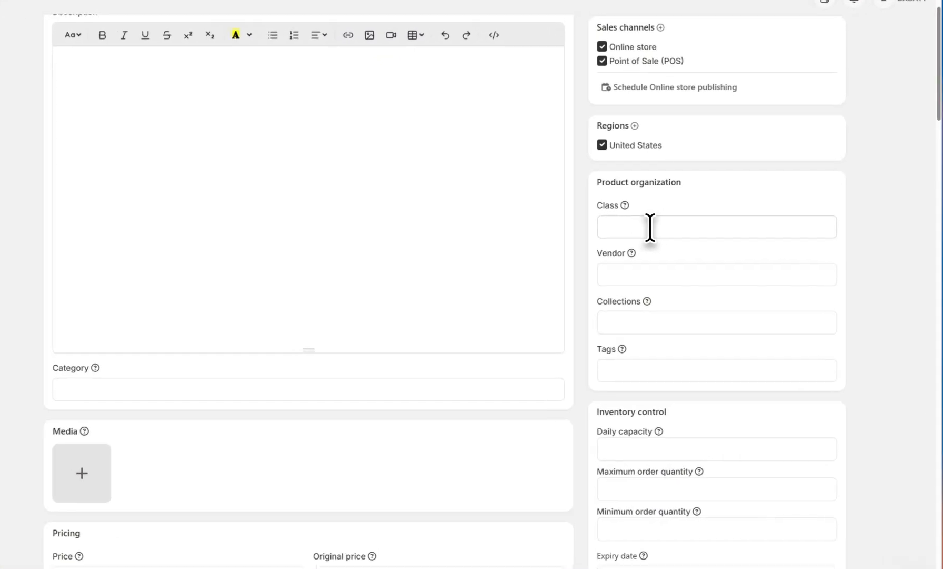
{"action": "left_click", "coordinate": [672, 242]}
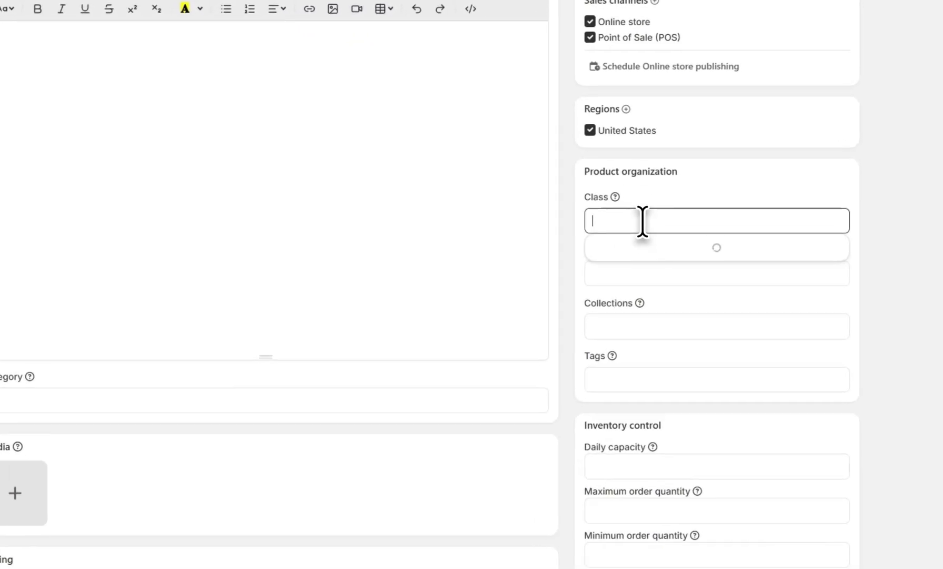
{"action": "left_click", "coordinate": [693, 184]}
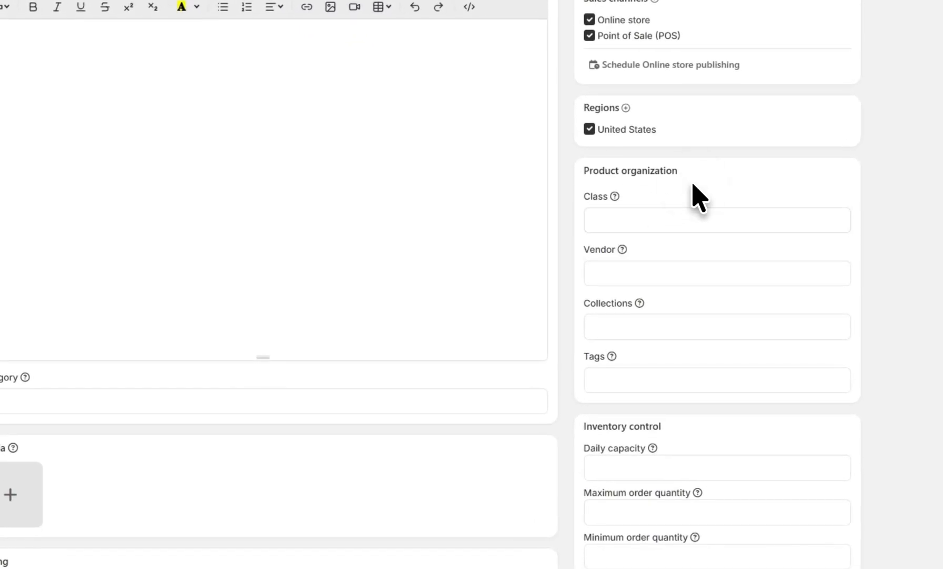
{"action": "left_click", "coordinate": [637, 210]}
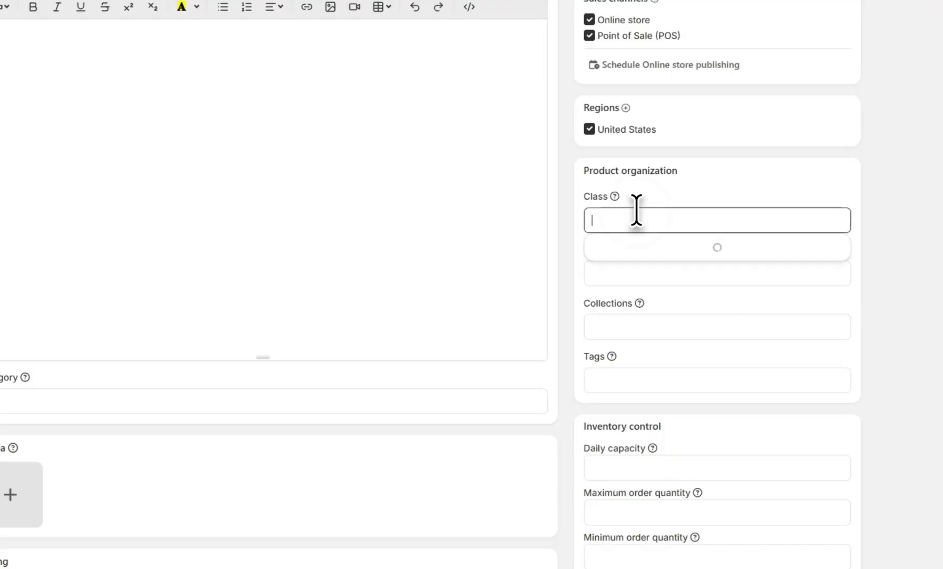
{"action": "left_click", "coordinate": [665, 195]}
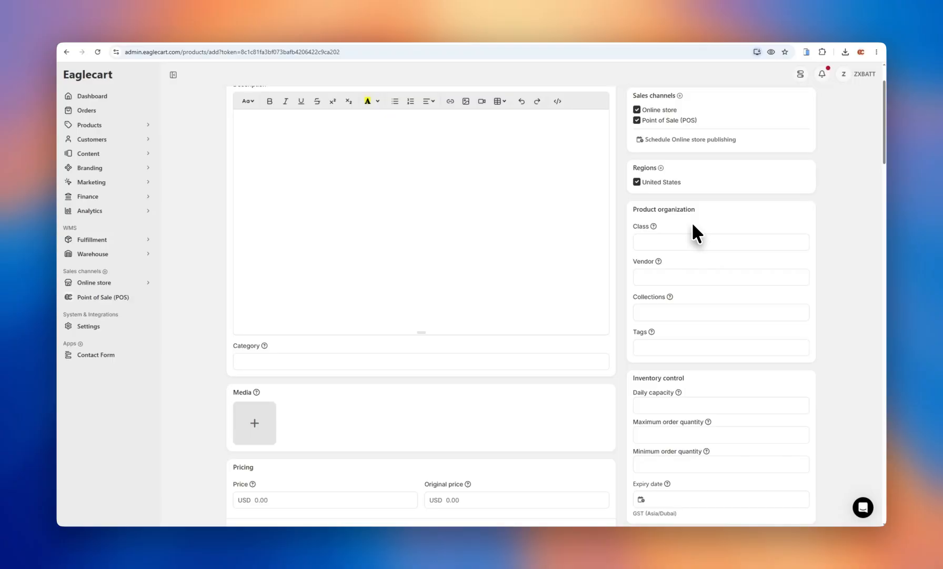
{"action": "left_click", "coordinate": [681, 276]}
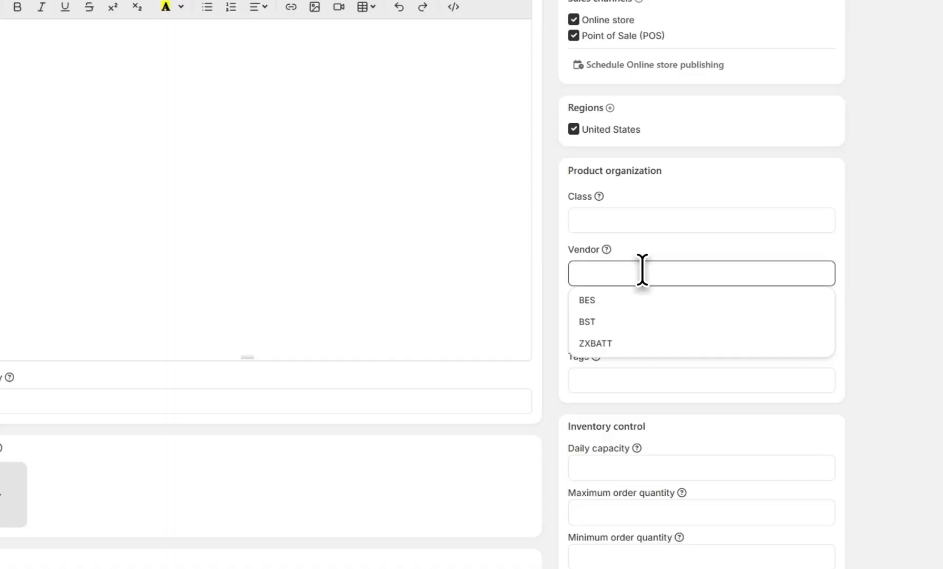
{"action": "left_click", "coordinate": [661, 242]}
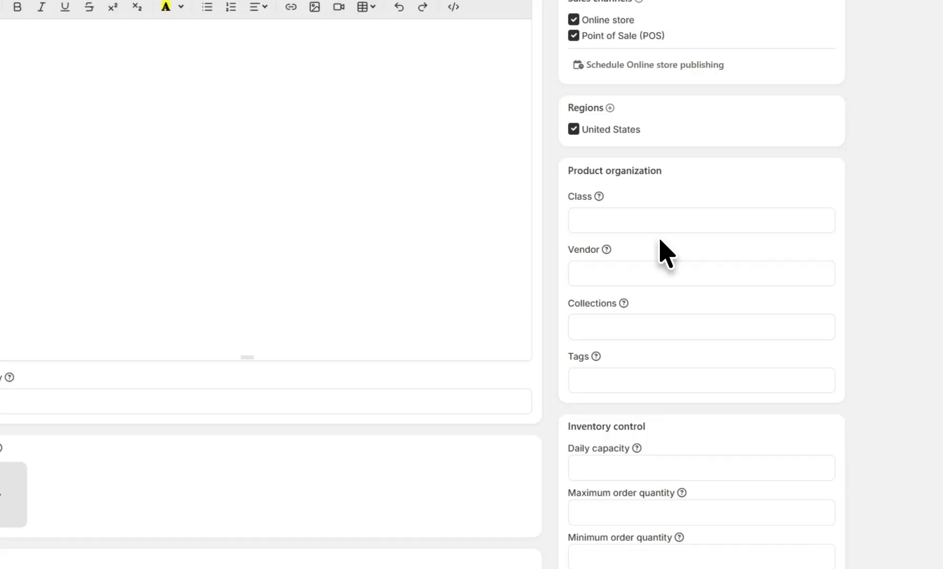
- Assign the product to the 12V LiFePO4 Batteries and 24V LiFePO4 Batteries collections
{"action": "left_click", "coordinate": [655, 321]}
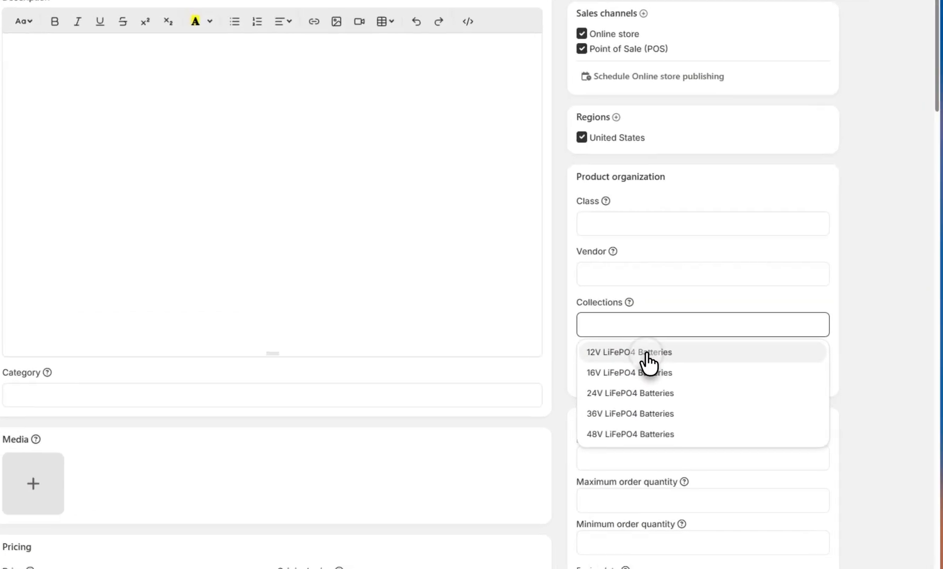
{"action": "left_click", "coordinate": [679, 333]}
{"action": "left_click", "coordinate": [682, 311]}
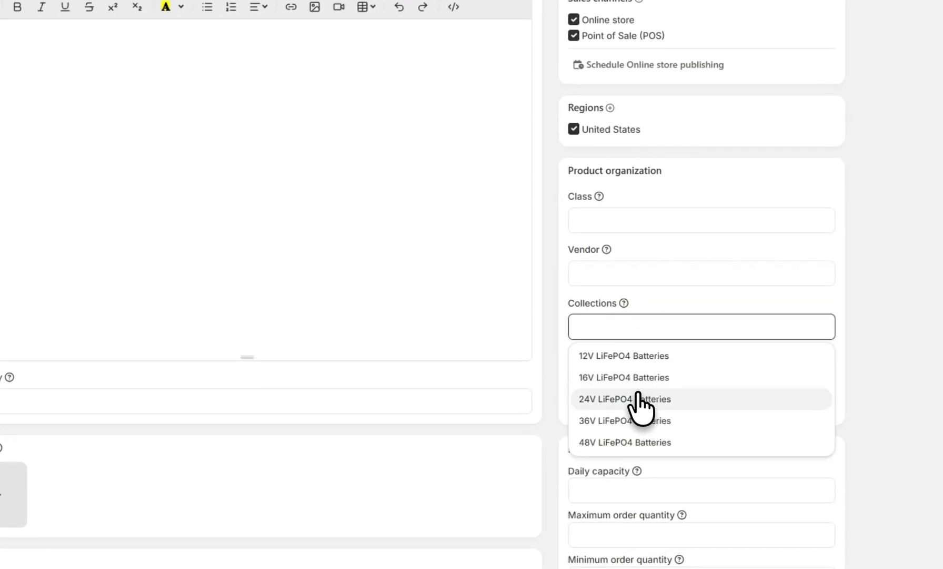
{"action": "left_click", "coordinate": [638, 396]}
{"action": "left_click", "coordinate": [636, 331]}
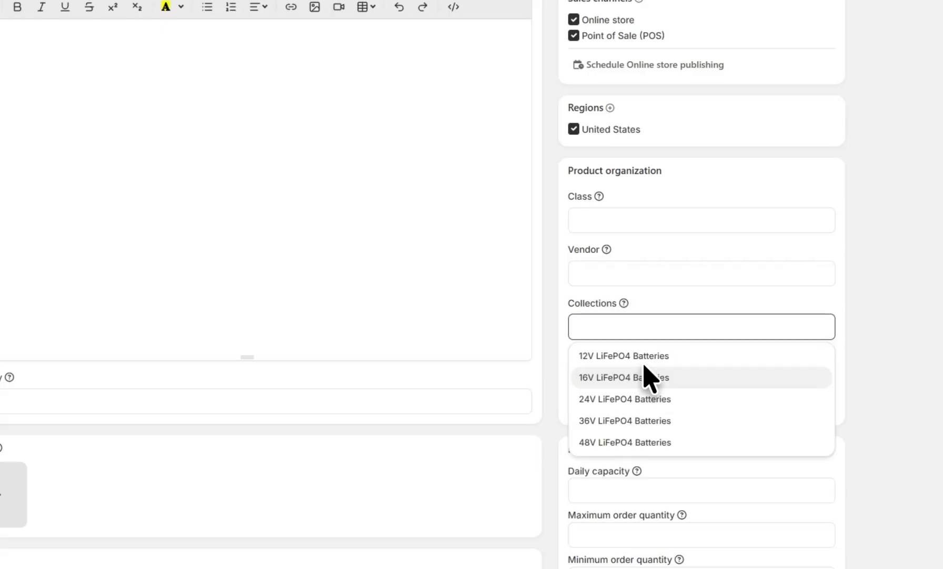
{"action": "left_click", "coordinate": [711, 296]}
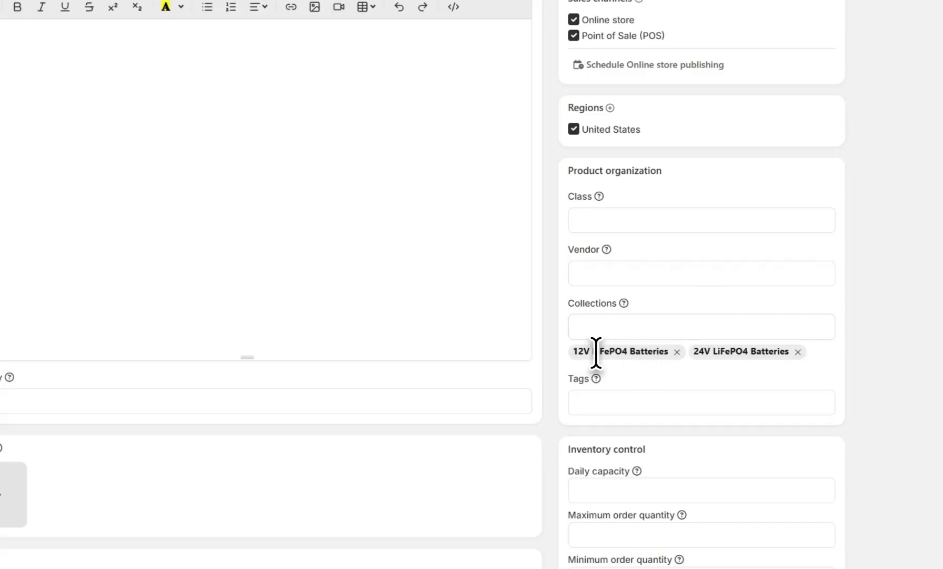
{"action": "left_click", "coordinate": [606, 327]}
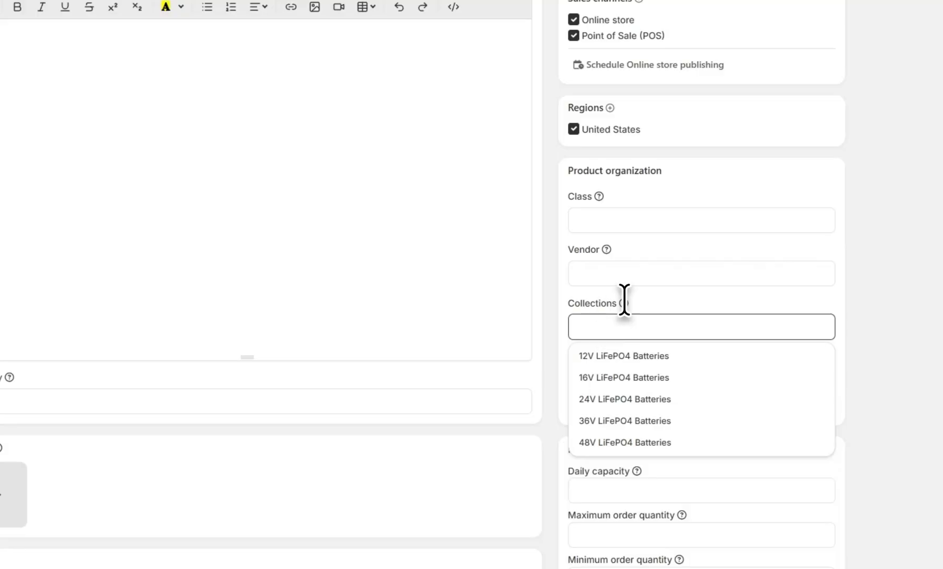
{"action": "left_click", "coordinate": [659, 298]}
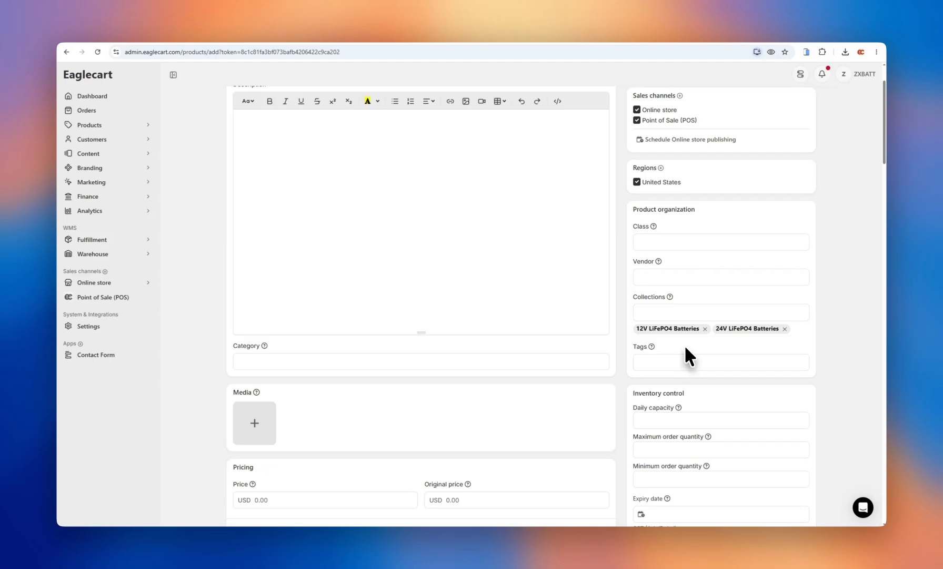
- Leave the unsaved product form and open the product tags list under Organization
{"action": "scroll", "coordinate": [685, 345], "scroll_direction": "down", "scroll_amount": 2}
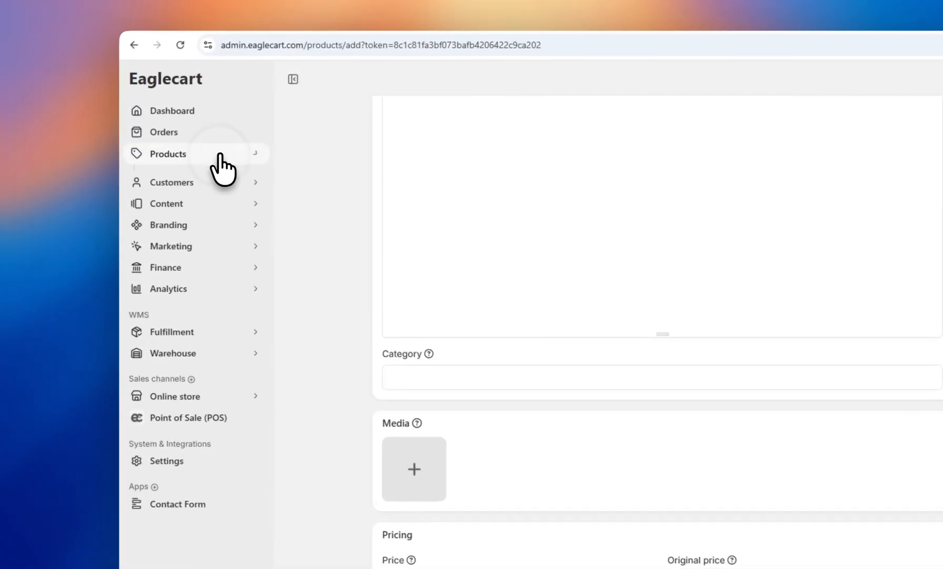
{"action": "left_click", "coordinate": [108, 125]}
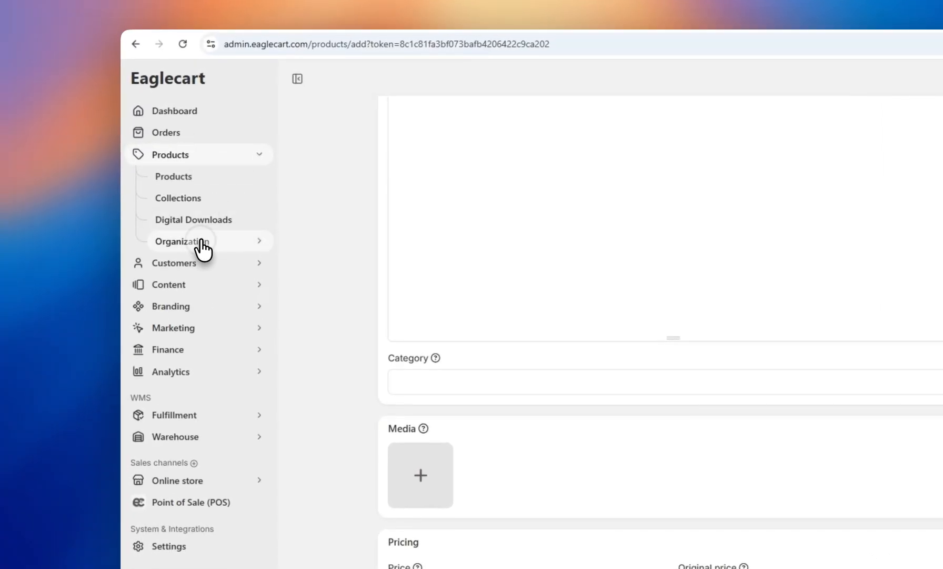
{"action": "left_click", "coordinate": [202, 243]}
{"action": "left_click", "coordinate": [179, 284]}
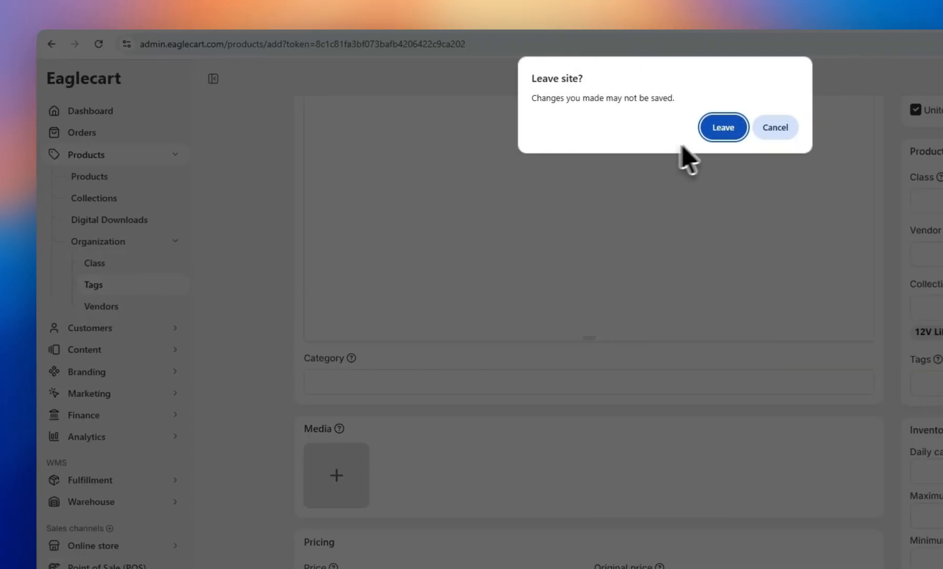
{"action": "left_click", "coordinate": [808, 127]}
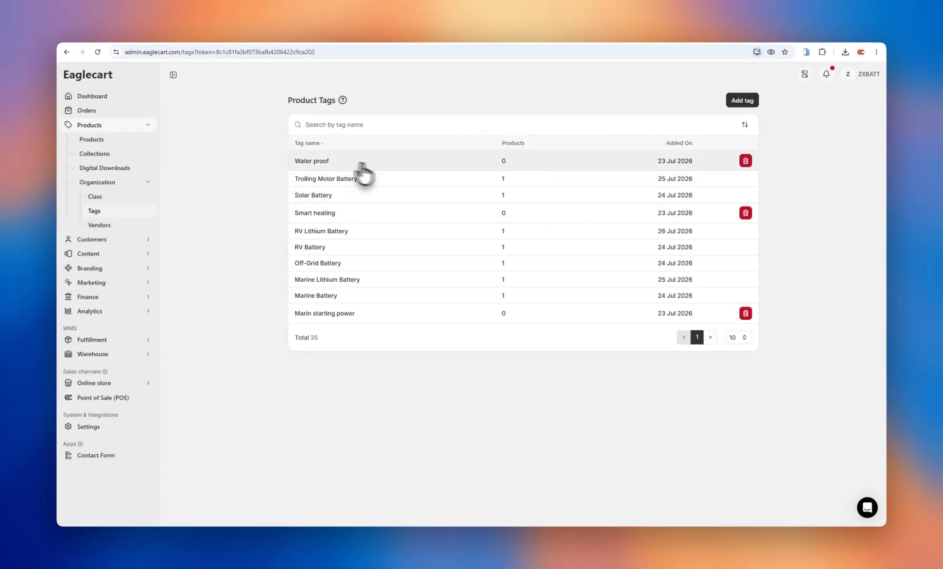
- Return to the add-product form and view the Media Manager, closing it without choosing any media
{"action": "left_click", "coordinate": [66, 52]}
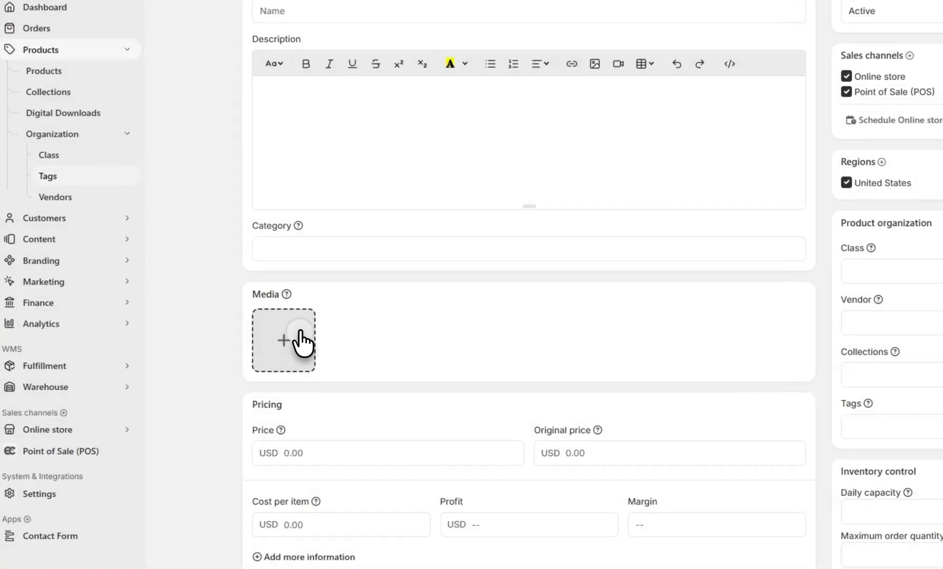
{"action": "left_click", "coordinate": [266, 320]}
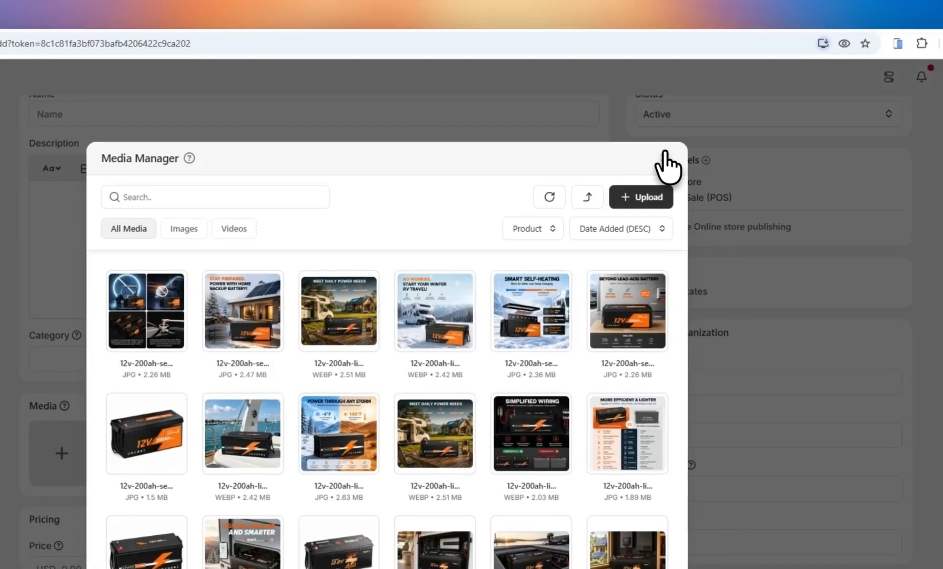
{"action": "left_click", "coordinate": [889, 47]}
- Review the rest of the product form and start on the Daily capacity field under Inventory control
{"action": "scroll", "coordinate": [469, 155], "scroll_direction": "down", "scroll_amount": 3}
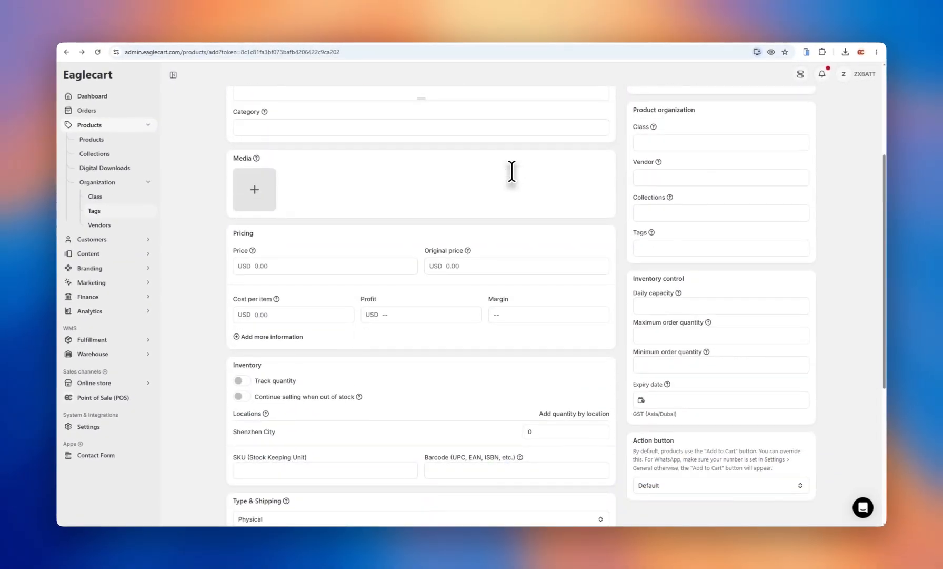
{"action": "scroll", "coordinate": [509, 170], "scroll_direction": "down", "scroll_amount": 5}
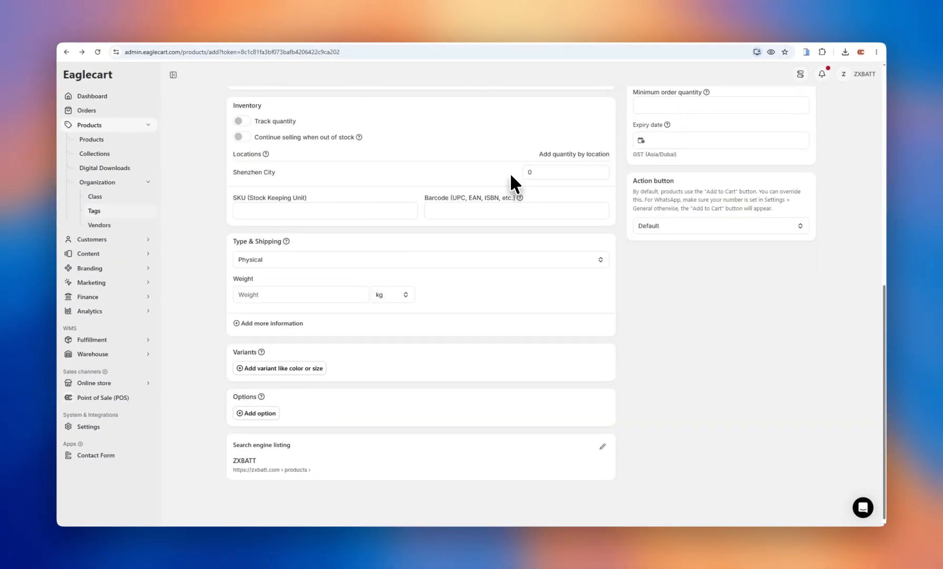
{"action": "scroll", "coordinate": [510, 172], "scroll_direction": "up", "scroll_amount": 3}
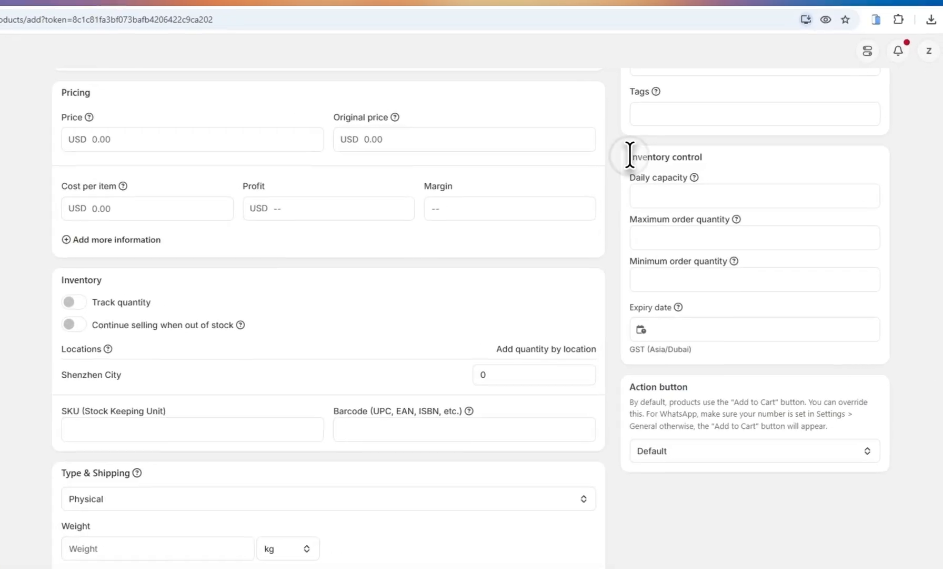
{"action": "left_click_drag", "start_coordinate": [632, 148], "coordinate": [689, 153]}
{"action": "left_click", "coordinate": [622, 198]}
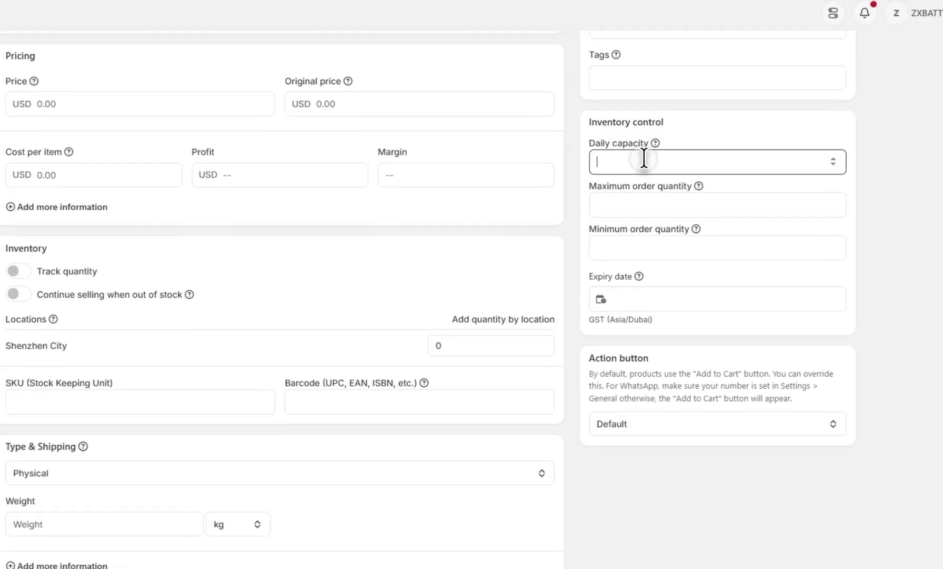
- Set the product's daily capacity to 100 under Inventory control
{"action": "type", "text": "1"}
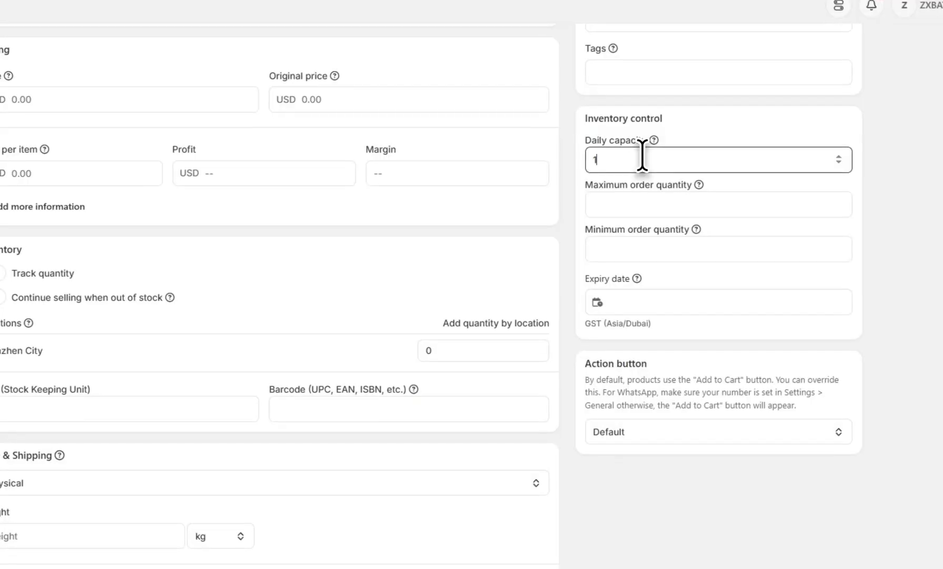
{"action": "type", "text": "00"}
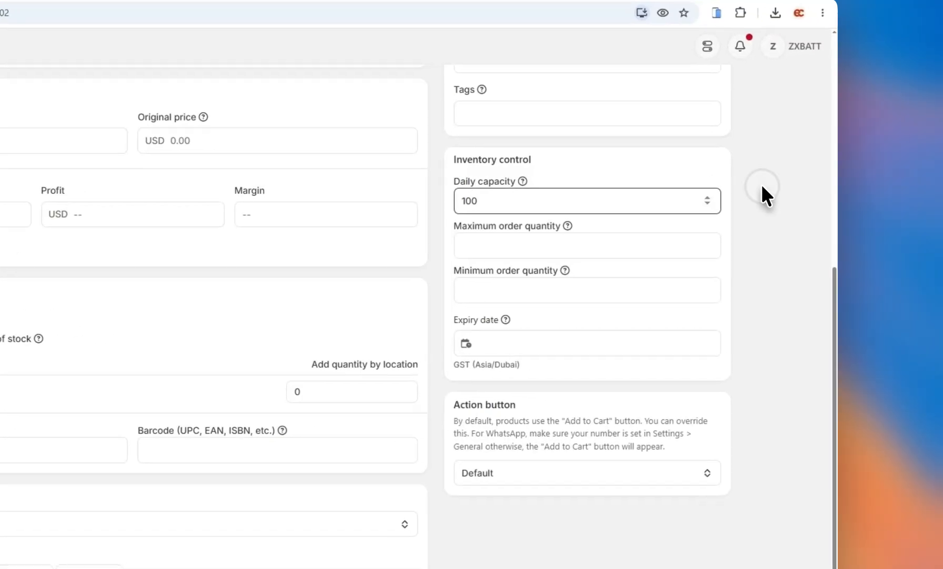
{"action": "double_click", "coordinate": [469, 201]}
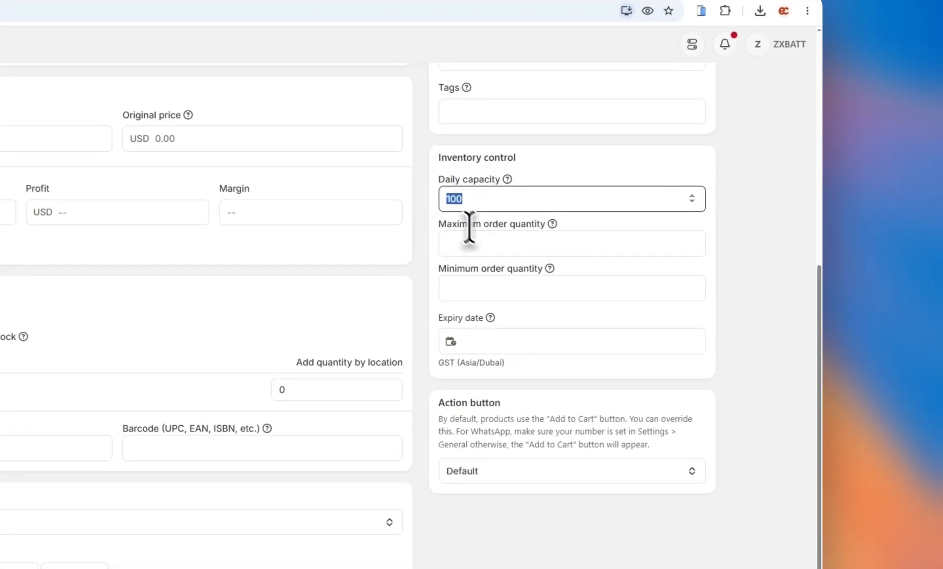
- Clear the daily capacity and set the maximum order quantity to 2
{"action": "left_click", "coordinate": [486, 249]}
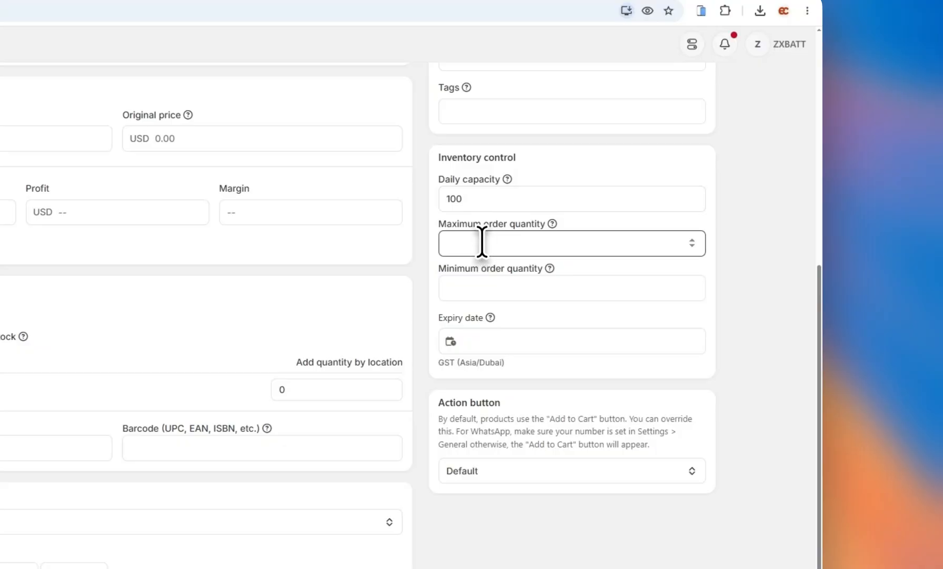
{"action": "left_click_drag", "start_coordinate": [463, 198], "coordinate": [441, 205]}
{"action": "key", "text": "BackSpace"}
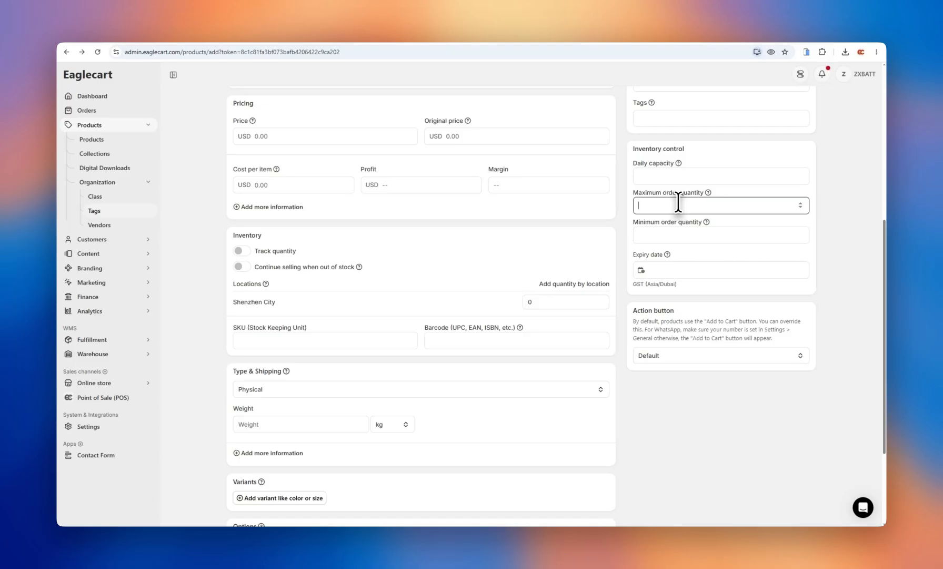
{"action": "type", "text": "2"}
{"action": "left_click", "coordinate": [840, 229]}
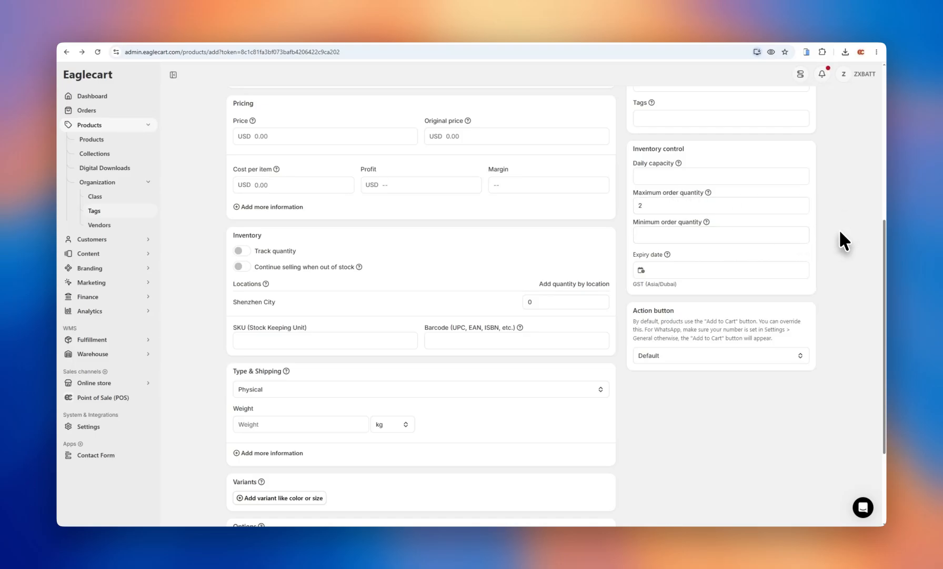
- Set the minimum order quantity to 10 and clear the maximum order quantity
{"action": "left_click", "coordinate": [669, 233]}
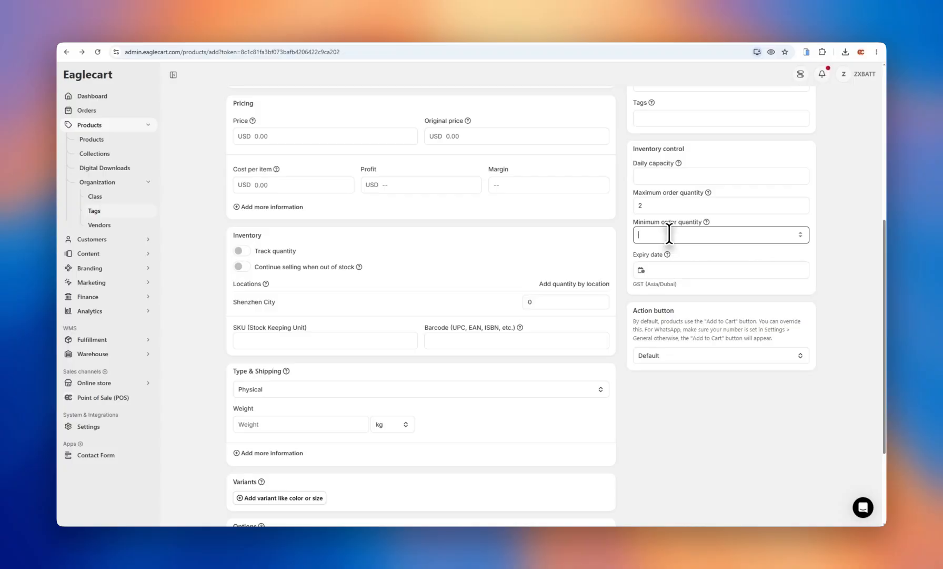
{"action": "type", "text": "0"}
{"action": "double_click", "coordinate": [636, 207]}
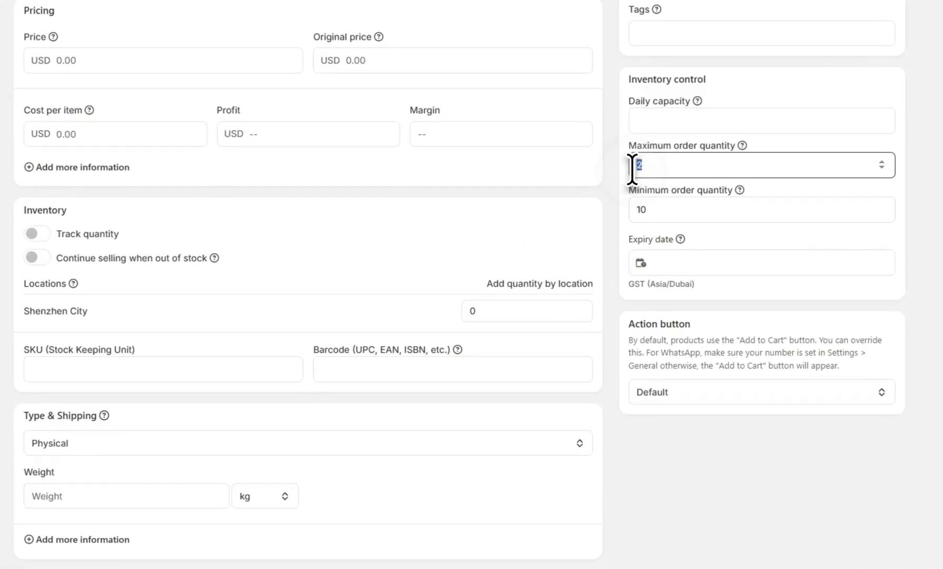
{"action": "key", "text": "BackSpace"}
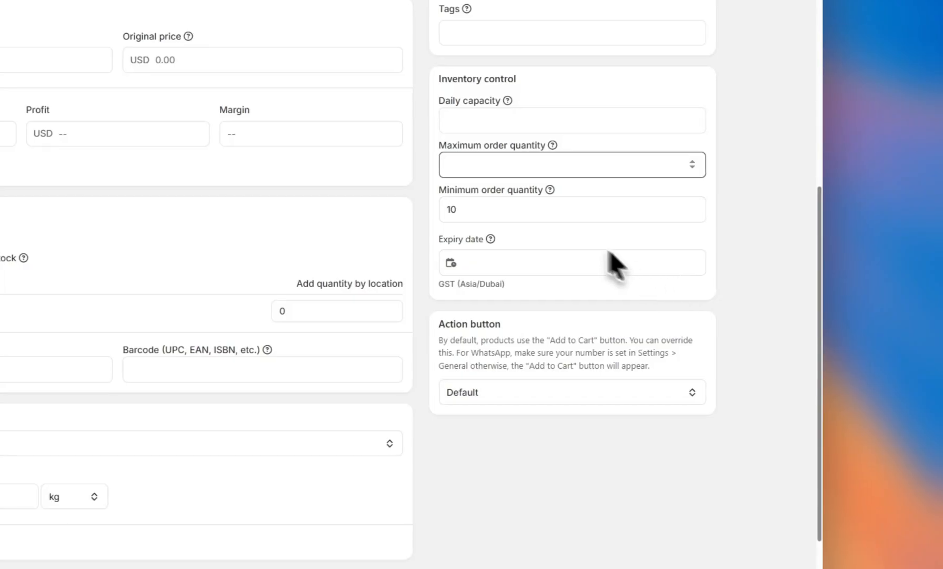
{"action": "double_click", "coordinate": [478, 210]}
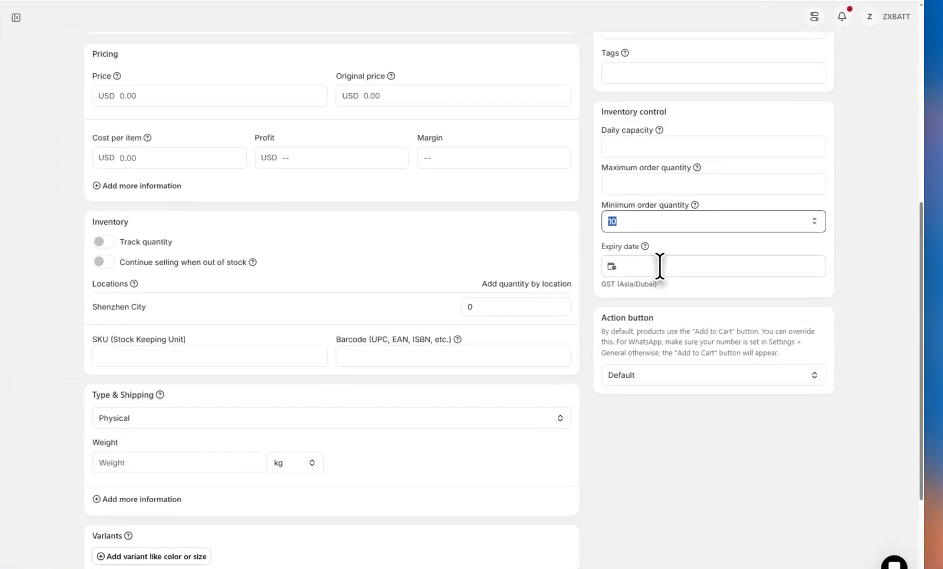
- Set the product's expiry date to 2026-07-30 under Inventory control
{"action": "left_click", "coordinate": [679, 270]}
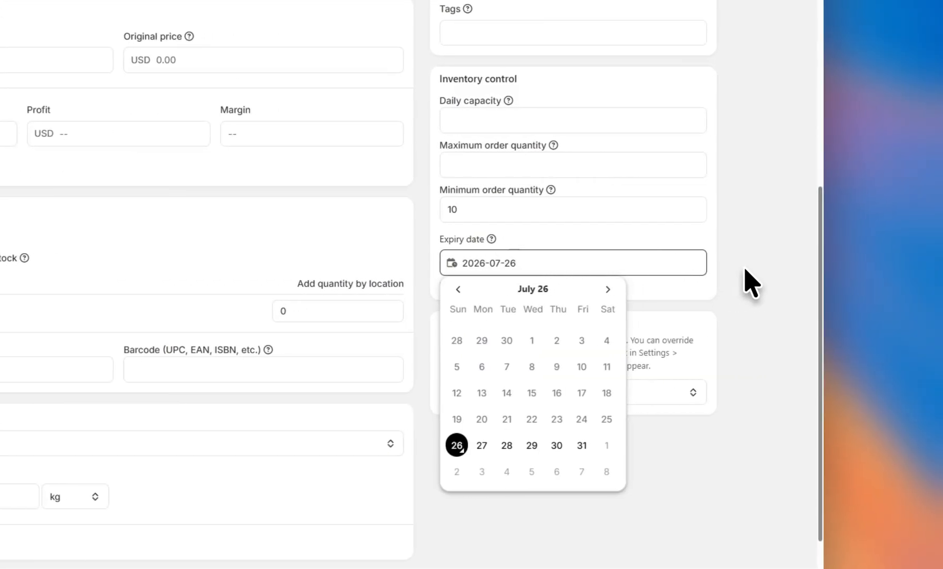
{"action": "left_click", "coordinate": [767, 269]}
{"action": "left_click", "coordinate": [515, 264]}
{"action": "left_click_drag", "start_coordinate": [502, 264], "coordinate": [458, 265]}
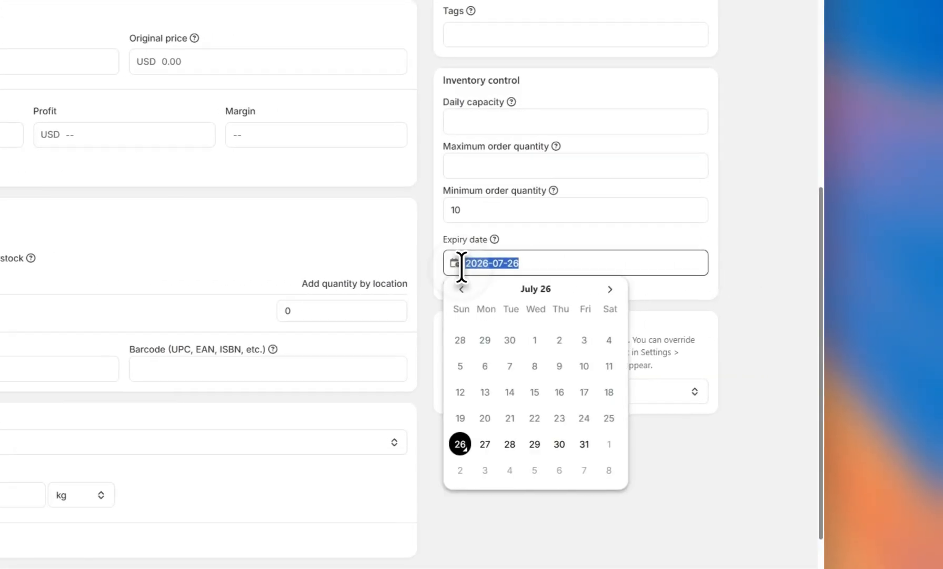
{"action": "key", "text": "BackSpace"}
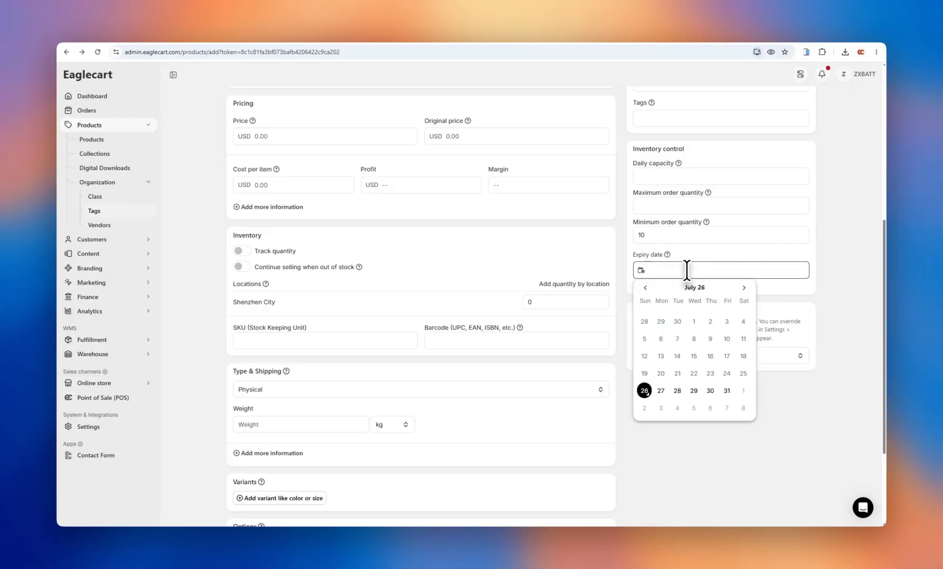
{"action": "left_click", "coordinate": [708, 390]}
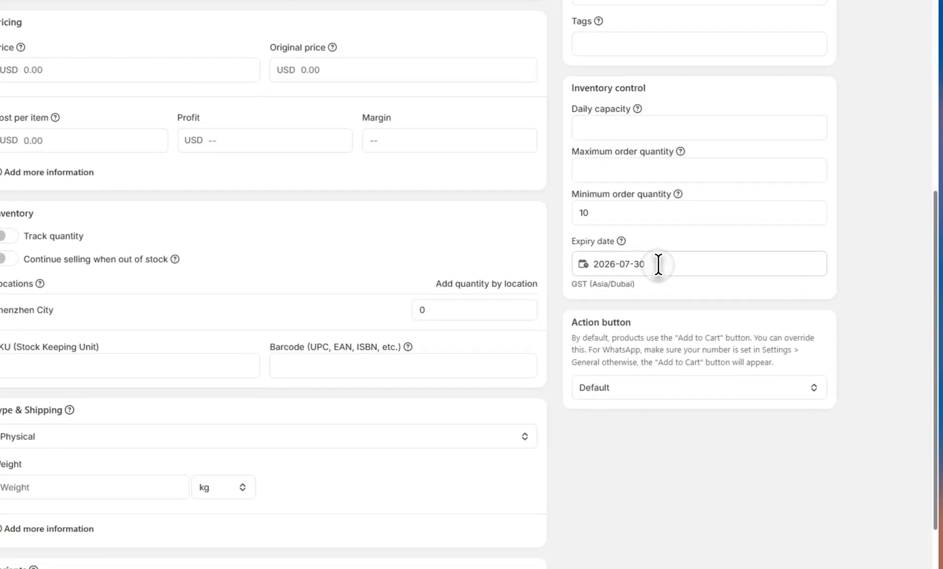
{"action": "left_click_drag", "start_coordinate": [684, 270], "coordinate": [602, 263]}
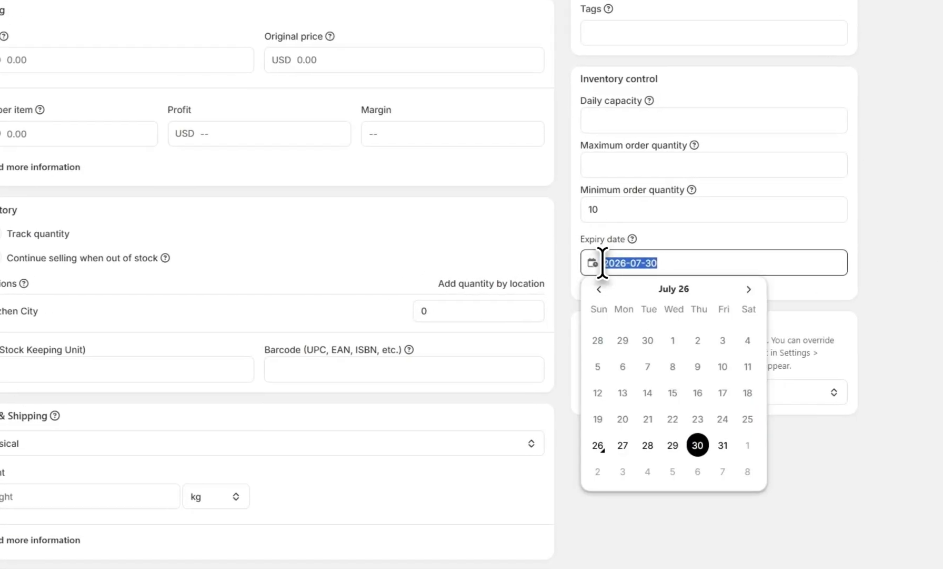
{"action": "left_click", "coordinate": [892, 236]}
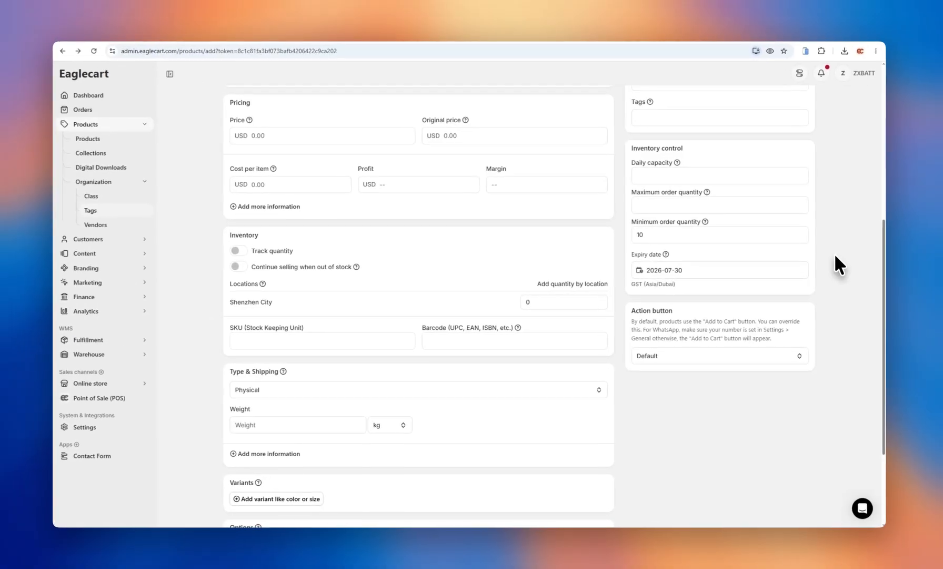
- Set the product's action button to Whatsapp only
{"action": "scroll", "coordinate": [674, 336], "scroll_direction": "down", "scroll_amount": 3}
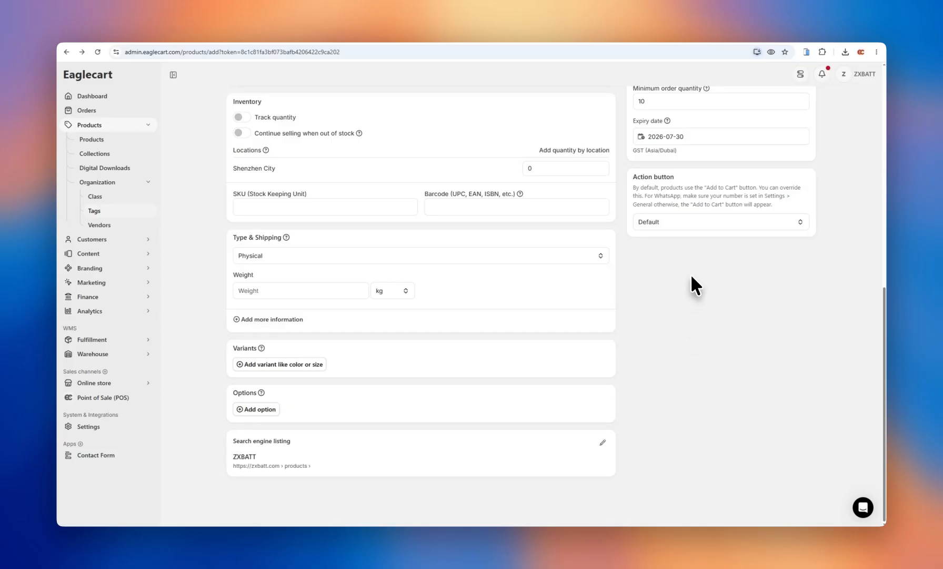
{"action": "left_click", "coordinate": [705, 224]}
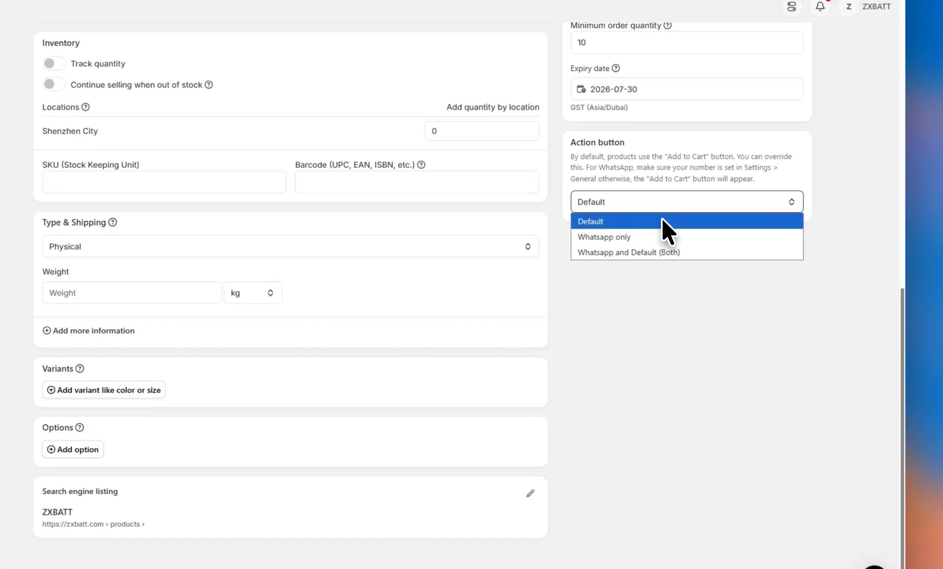
{"action": "left_click", "coordinate": [705, 238]}
{"action": "left_click", "coordinate": [700, 219]}
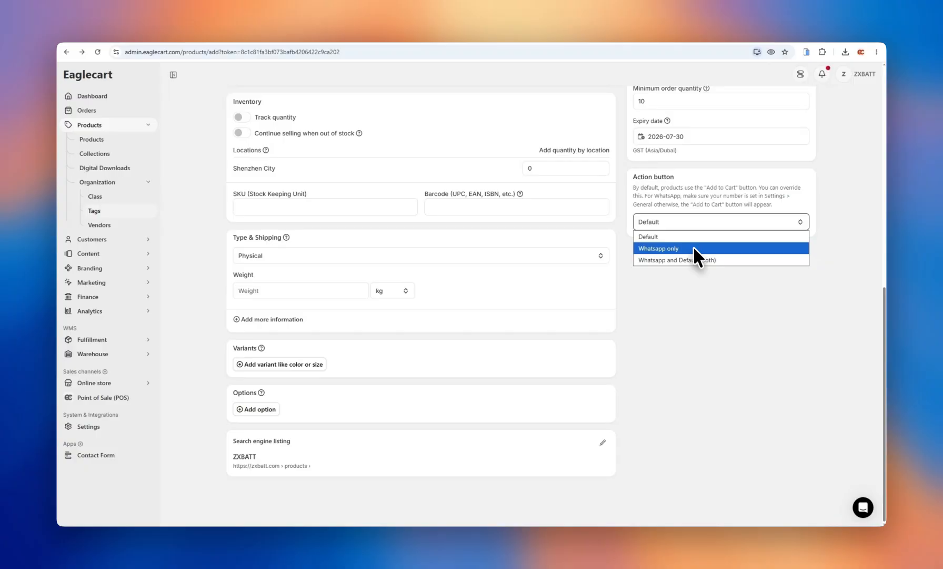
{"action": "left_click", "coordinate": [695, 249]}
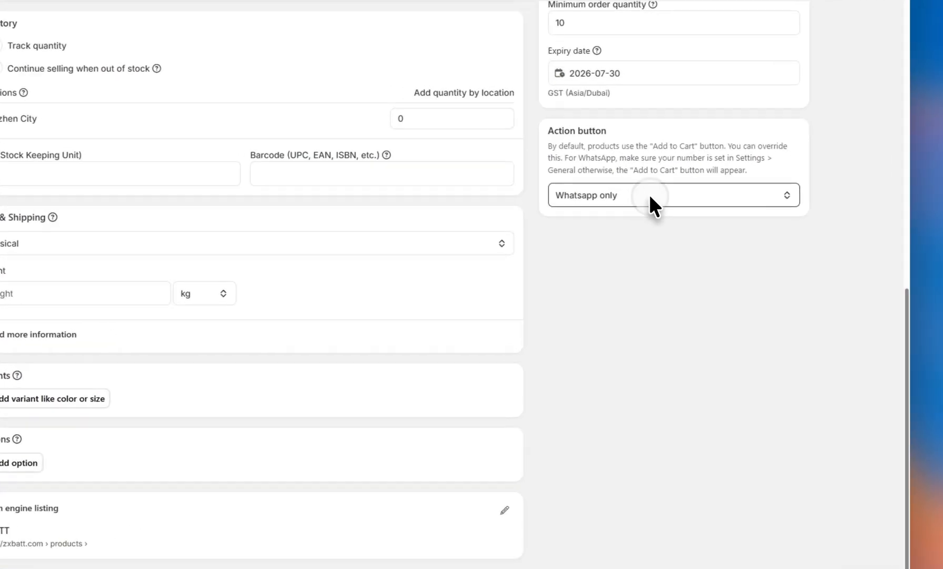
- Change the product's action button to Whatsapp and Default (Both)
{"action": "left_click", "coordinate": [704, 222]}
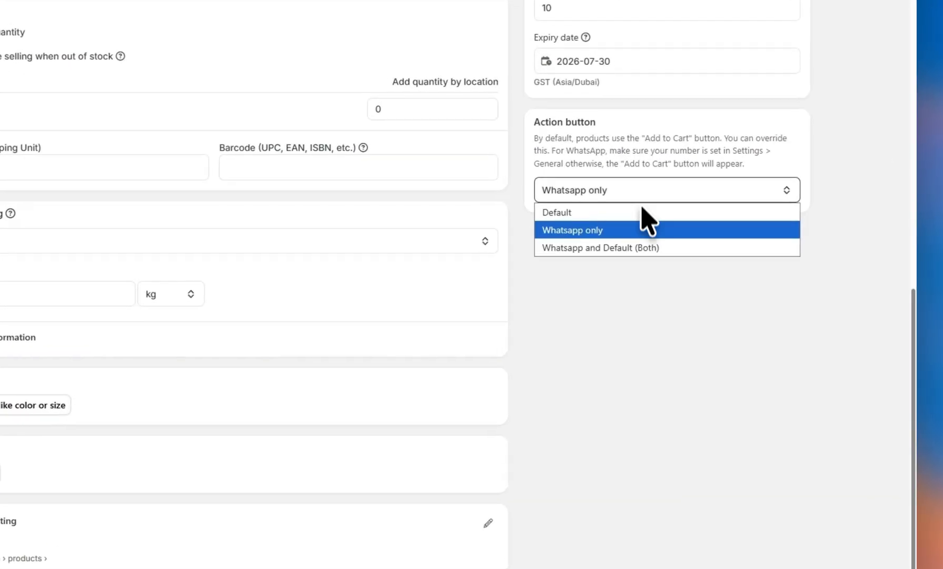
{"action": "left_click", "coordinate": [636, 246]}
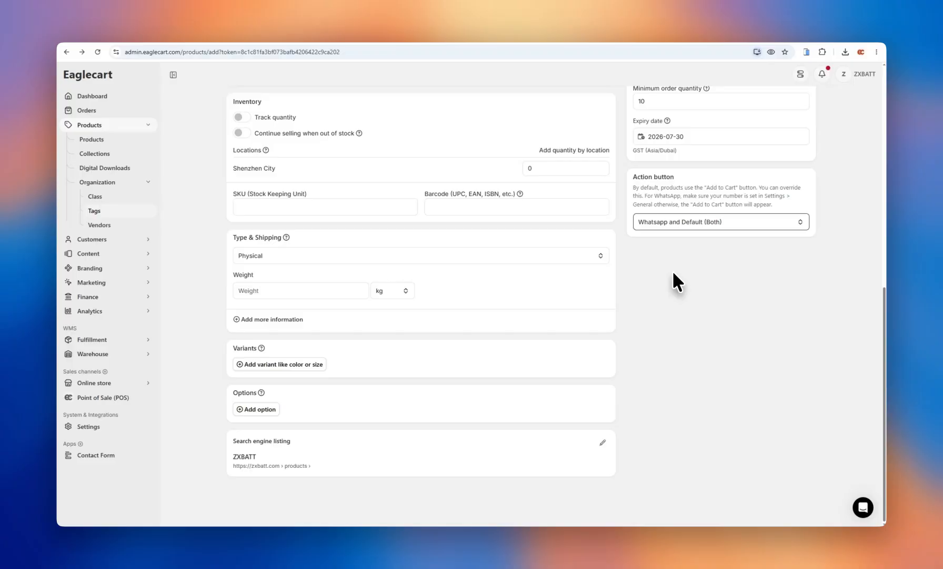
{"action": "scroll", "coordinate": [674, 273], "scroll_direction": "up", "scroll_amount": 15}
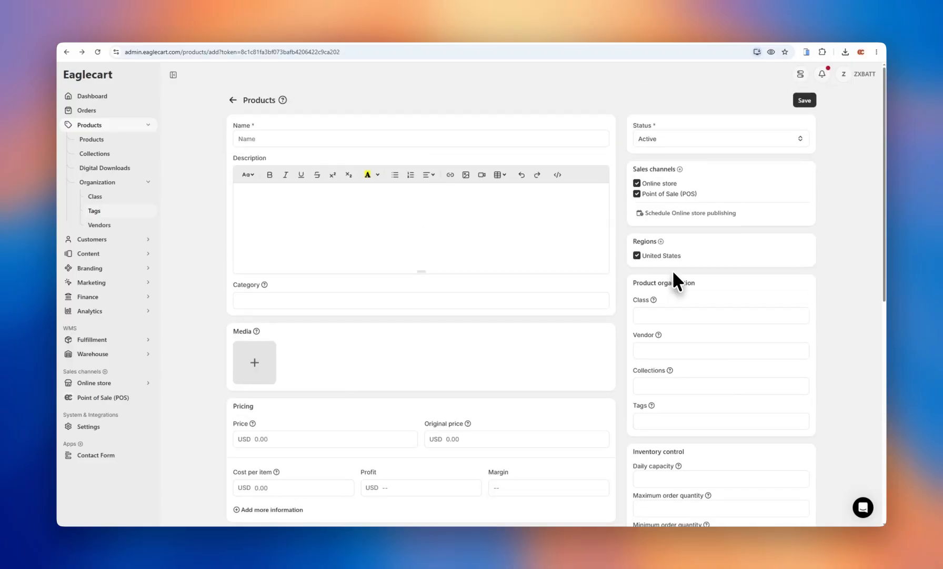